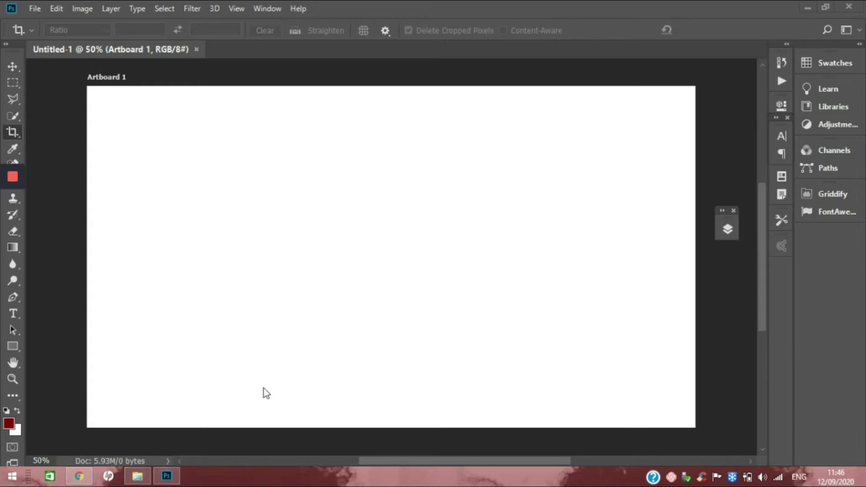
Step: Fill Layer 1 across the whole artboard with solid dark red using the Paint Bucket
left_click(137, 476)
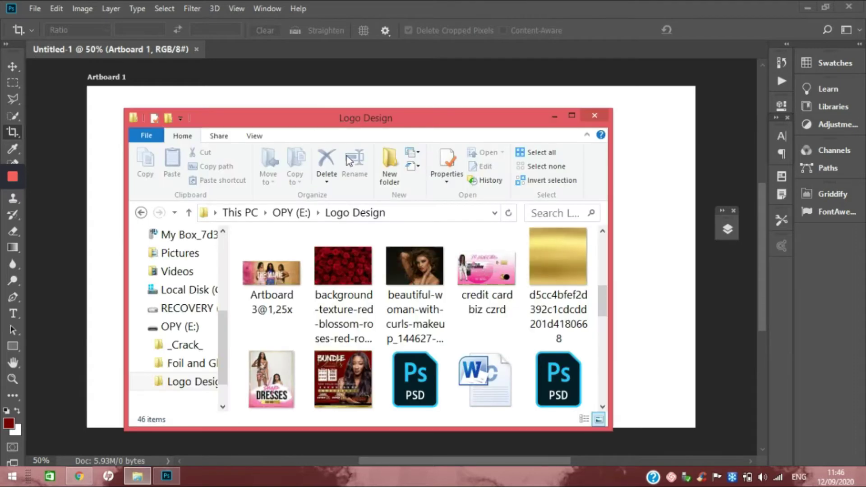
left_click_drag(276, 123, 296, 161)
left_click(574, 156)
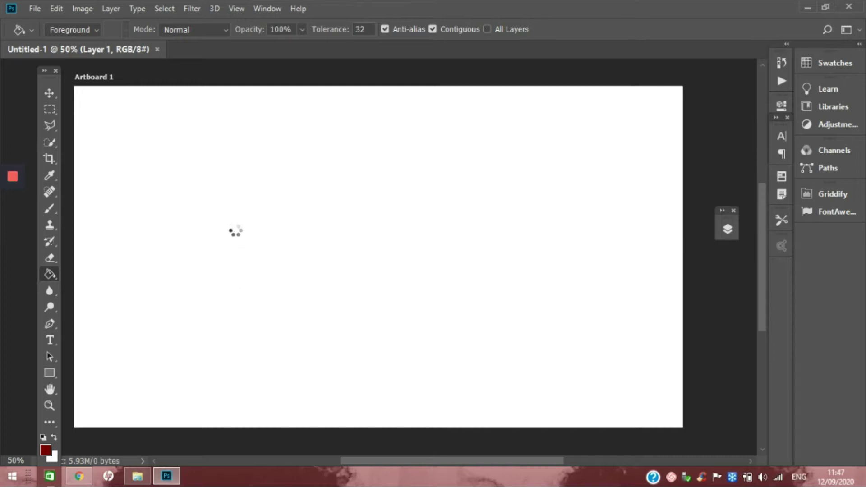
left_click(236, 235)
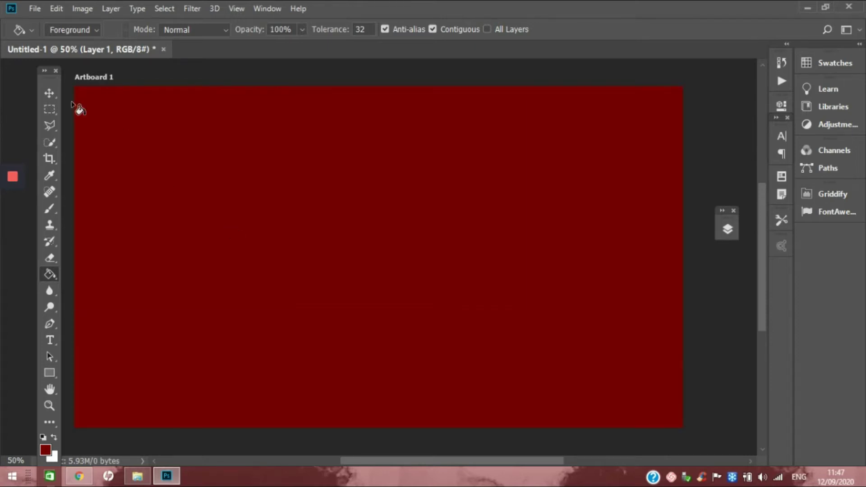
left_click(49, 93)
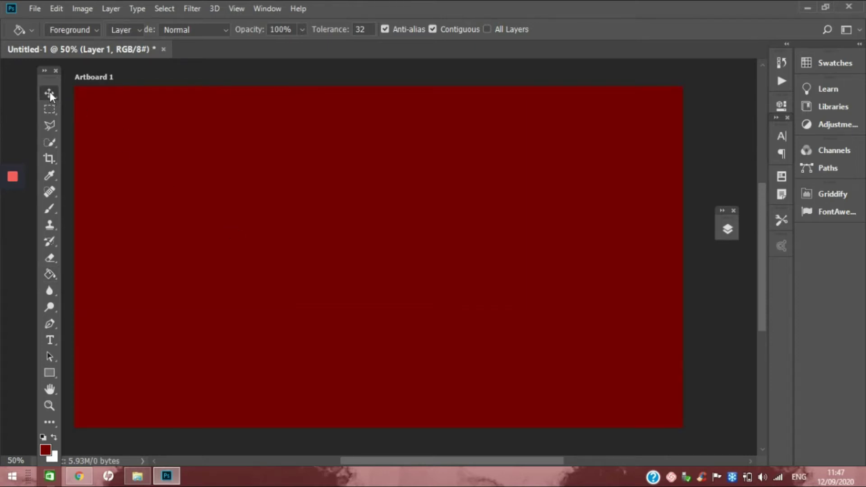
Step: Place the red roses photo from the Logo Design folder on the artboard and add a layer mask
left_click(137, 476)
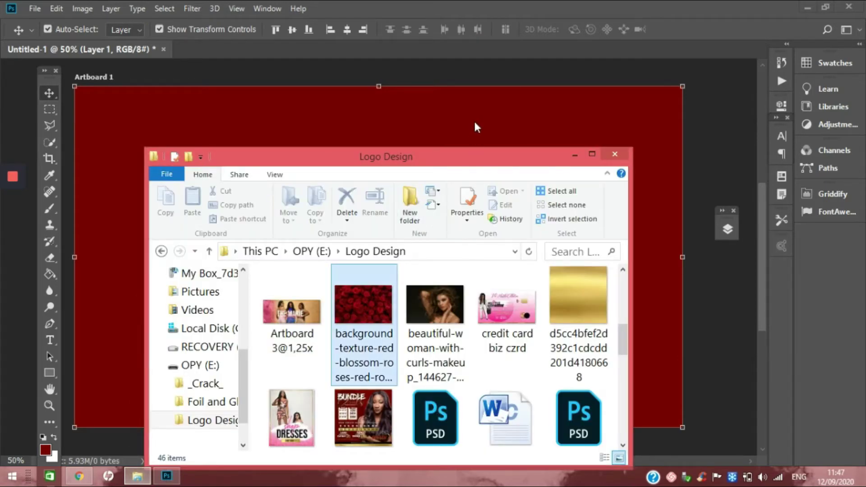
left_click_drag(447, 131, 483, 135)
left_click(502, 29)
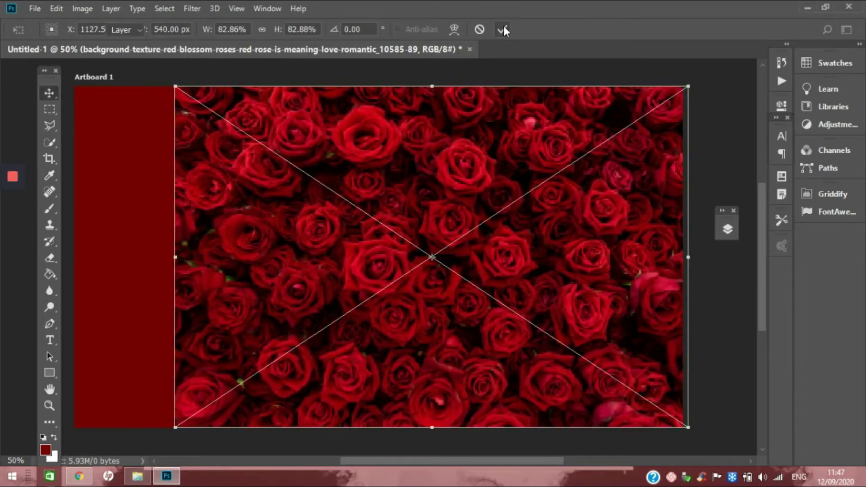
left_click(727, 230)
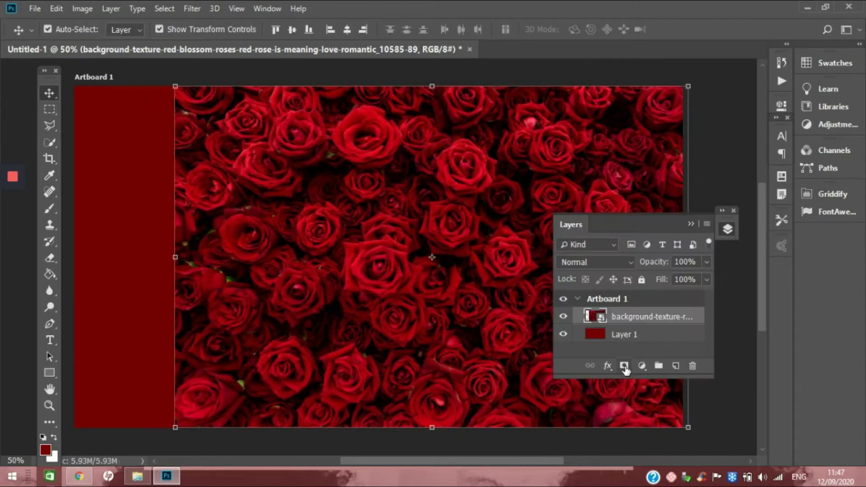
left_click(624, 365)
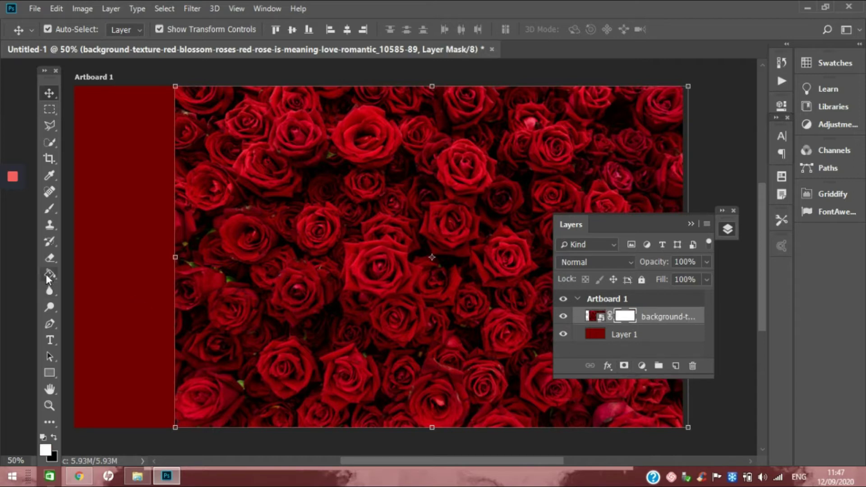
Step: Draw a left-to-right gradient on the roses mask so the roses fade out toward the left
left_click(48, 274)
left_click(87, 276)
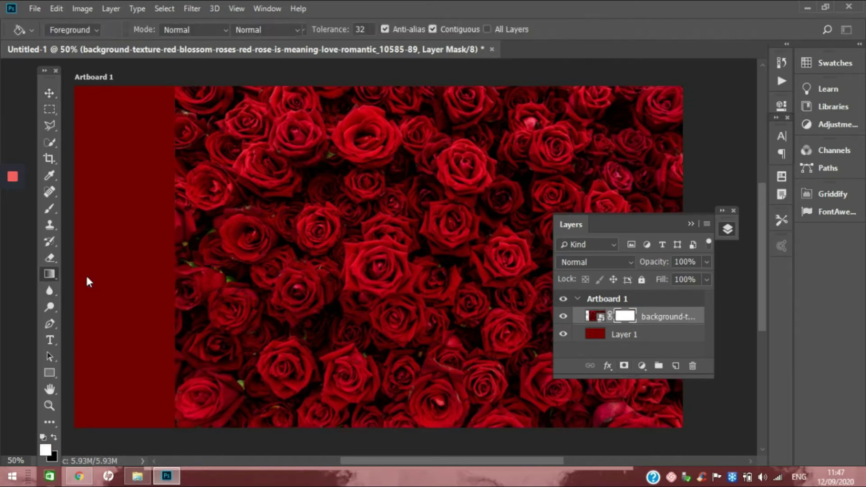
left_click_drag(141, 255, 456, 261)
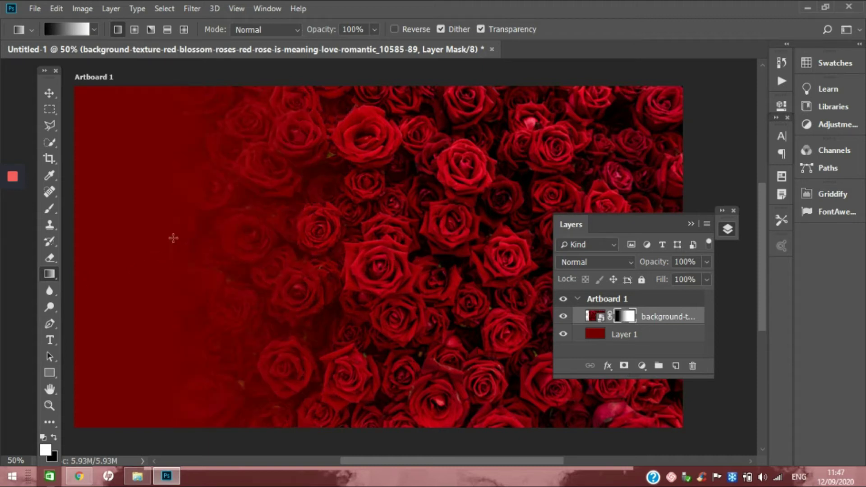
Step: Set the roses layer to Multiply blend mode at 88% opacity
left_click(50, 96)
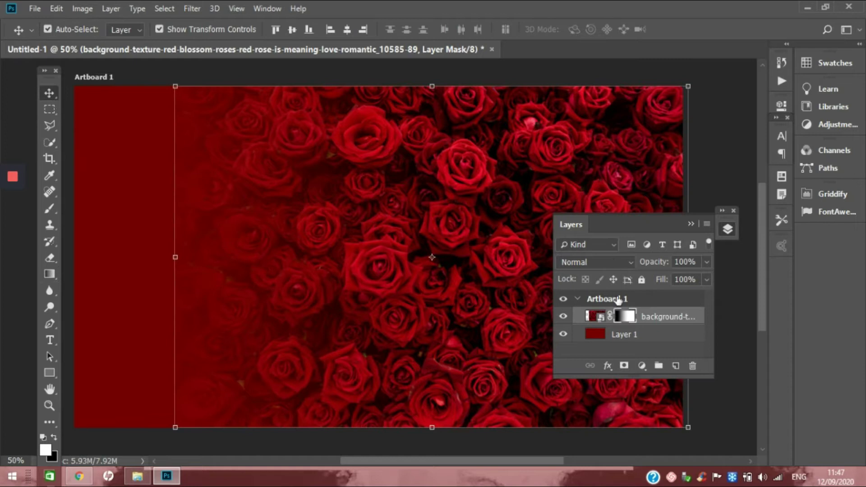
left_click(630, 262)
left_click(609, 50)
left_click_drag(663, 264, 649, 264)
Step: Draw a thin 1919 × 29 px rectangle strip across the artboard top with no stroke
left_click(690, 224)
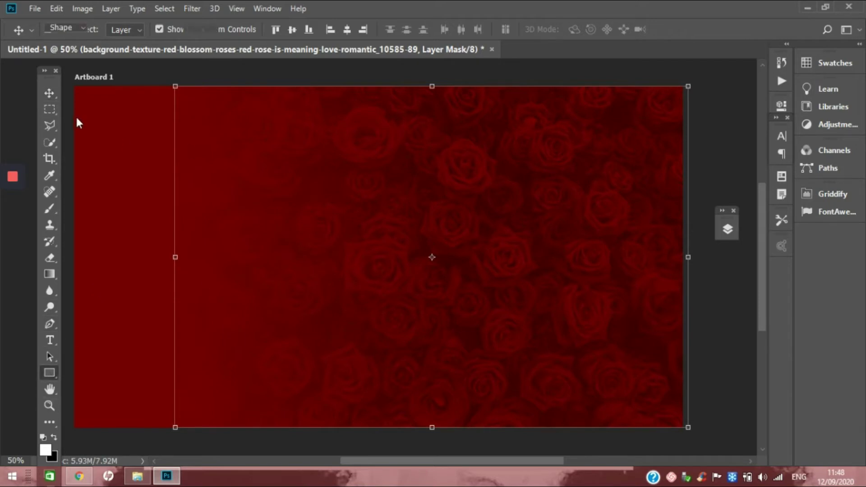
left_click_drag(74, 92, 682, 100)
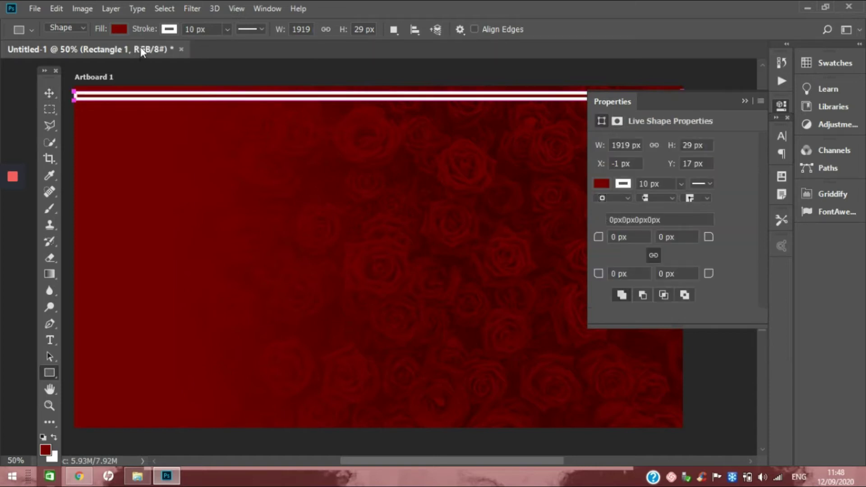
left_click(170, 30)
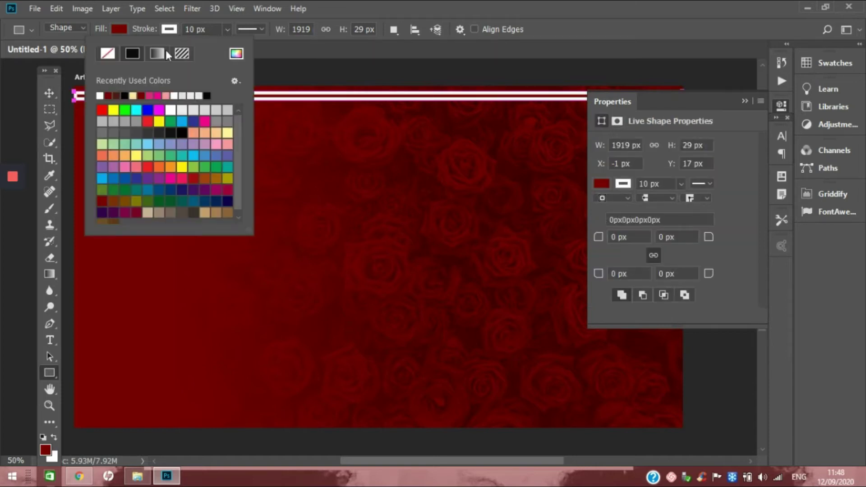
left_click(107, 53)
left_click(49, 94)
left_click(49, 94)
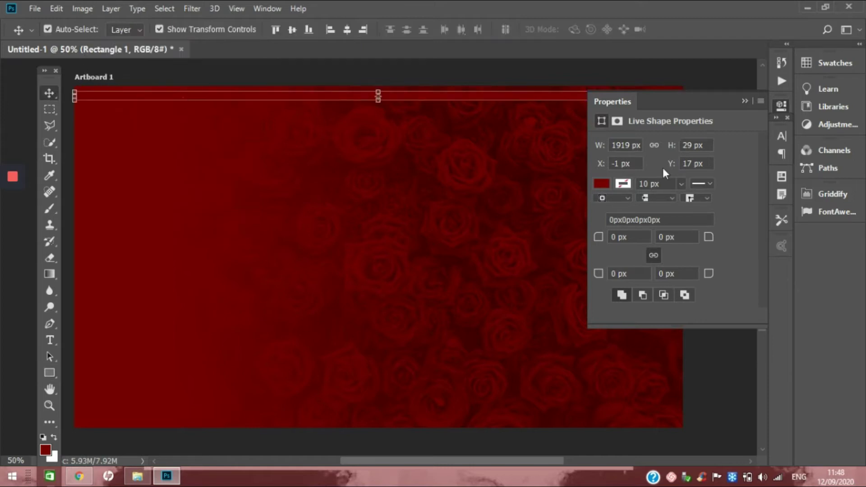
left_click(744, 101)
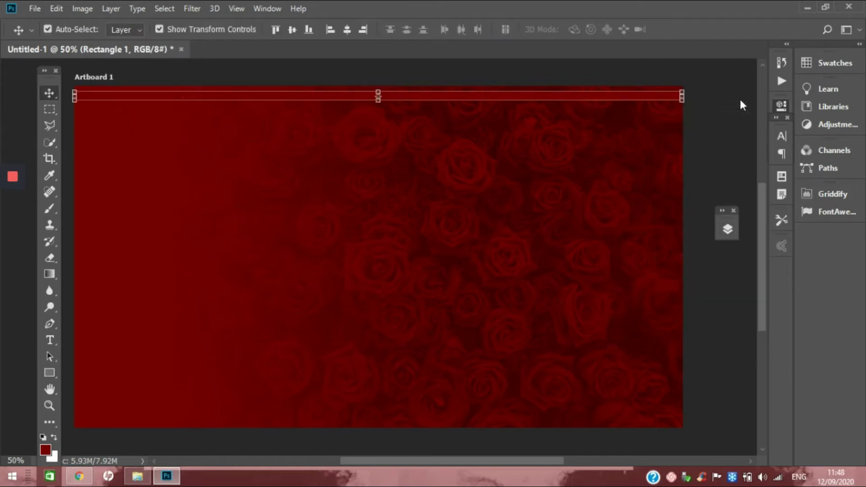
left_click(727, 229)
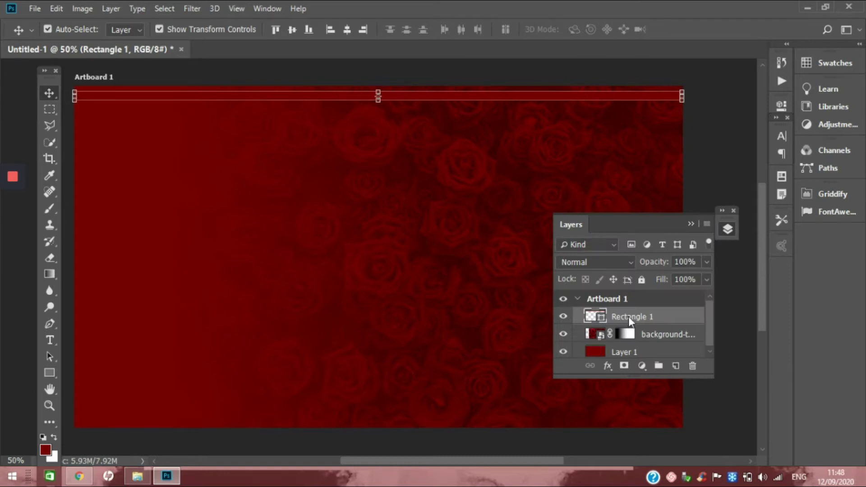
Step: Give Rectangle 1 a gold glitter Pattern Overlay scaled down to 19%
right_click(629, 316)
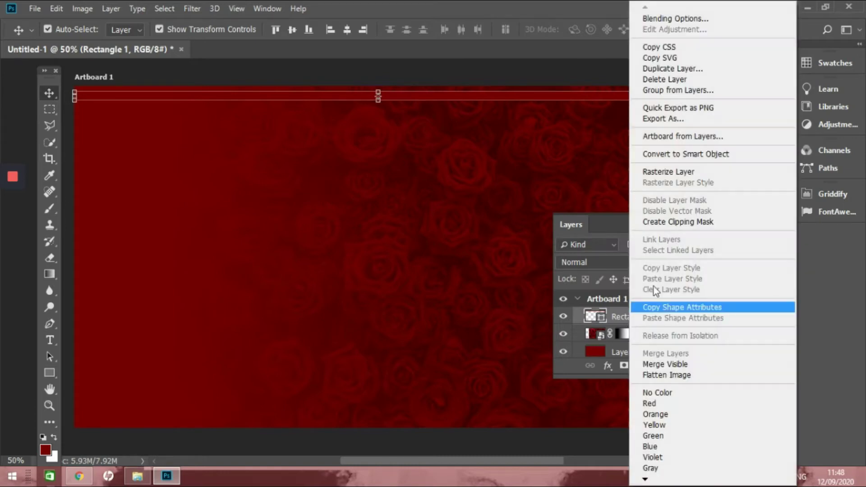
left_click(679, 26)
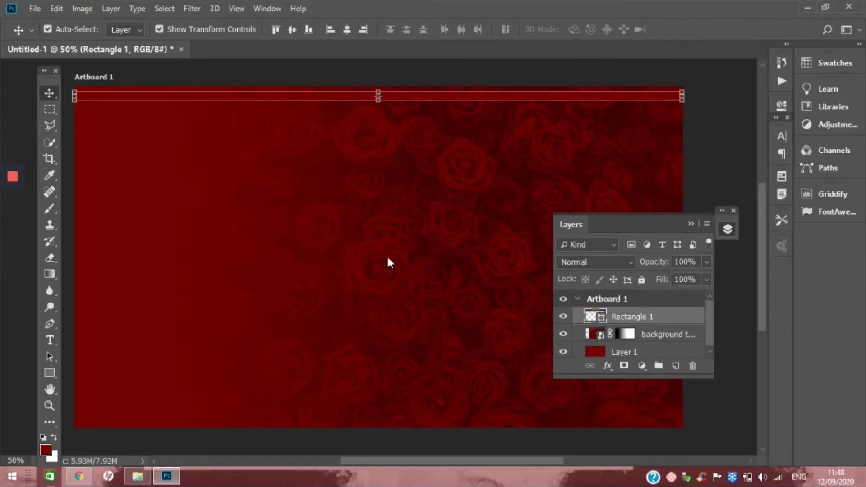
key("h")
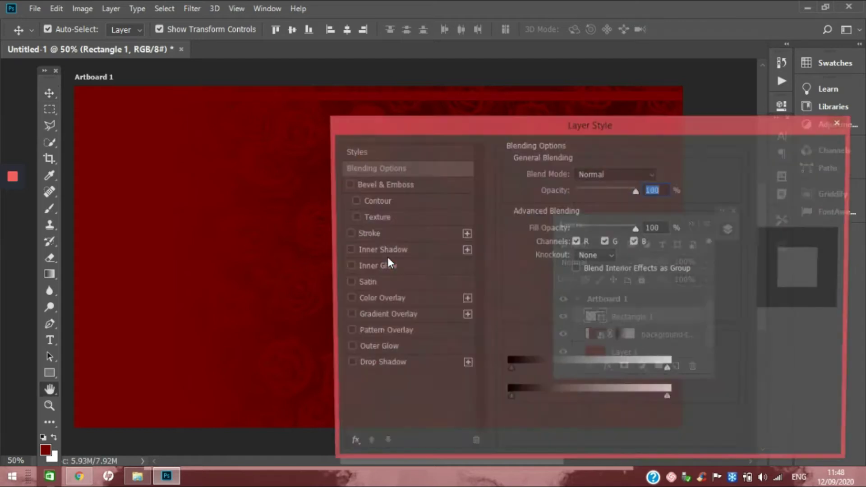
left_click(345, 332)
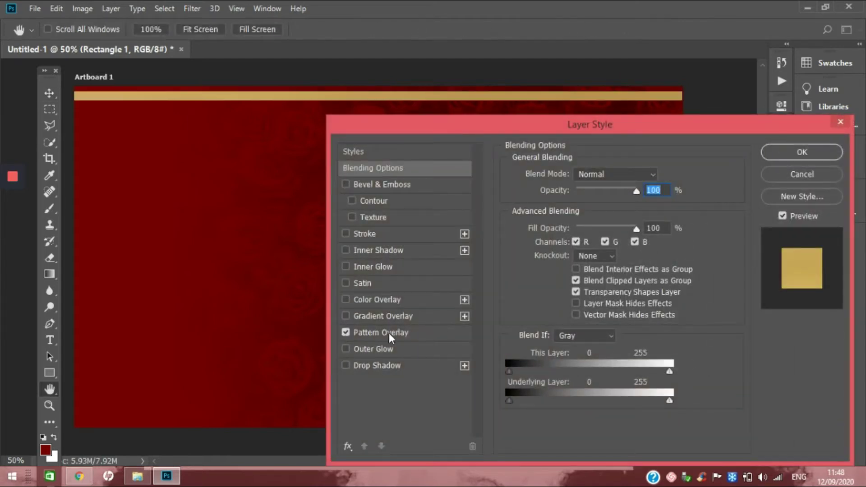
left_click(389, 332)
left_click(602, 219)
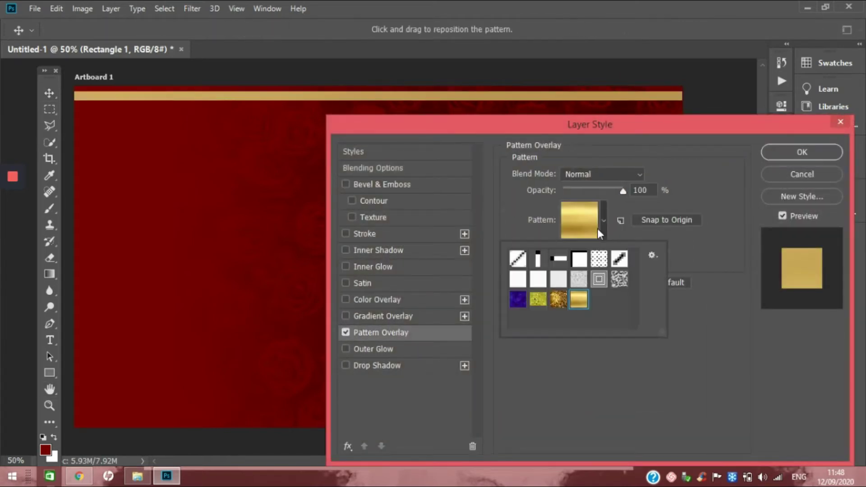
left_click(558, 298)
left_click(705, 197)
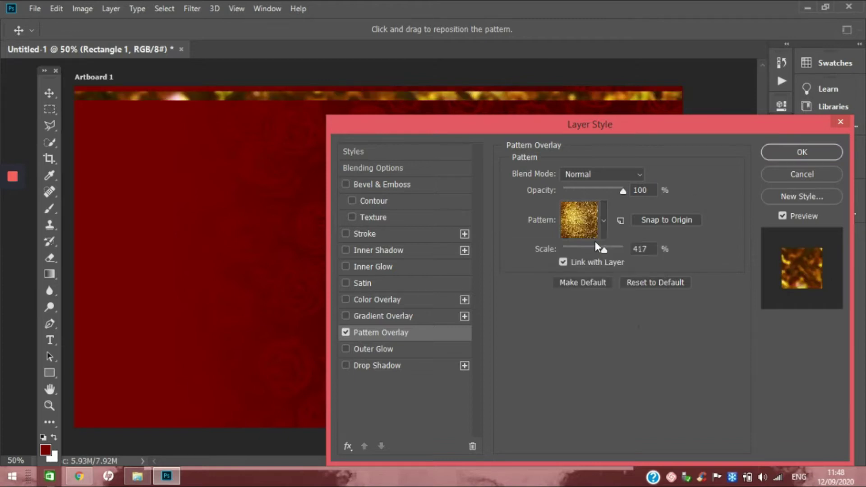
left_click_drag(599, 251, 568, 250)
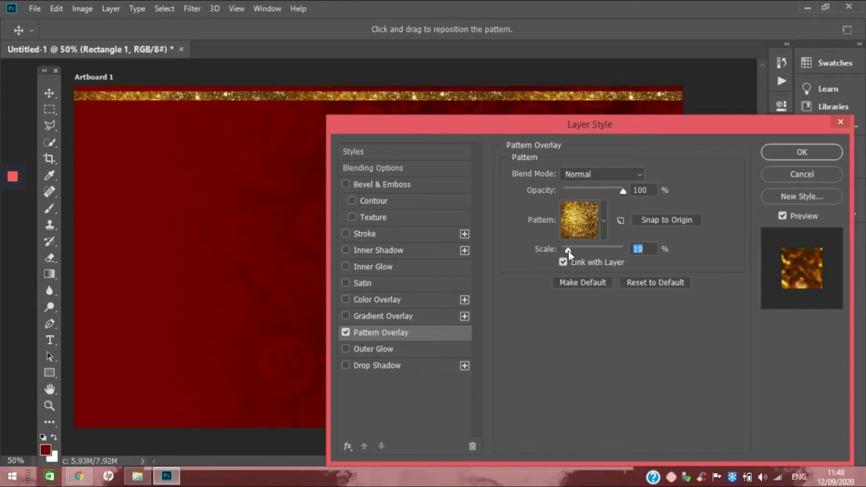
Step: Apply the glitter style and nudge the top strip slightly lower
left_click(788, 151)
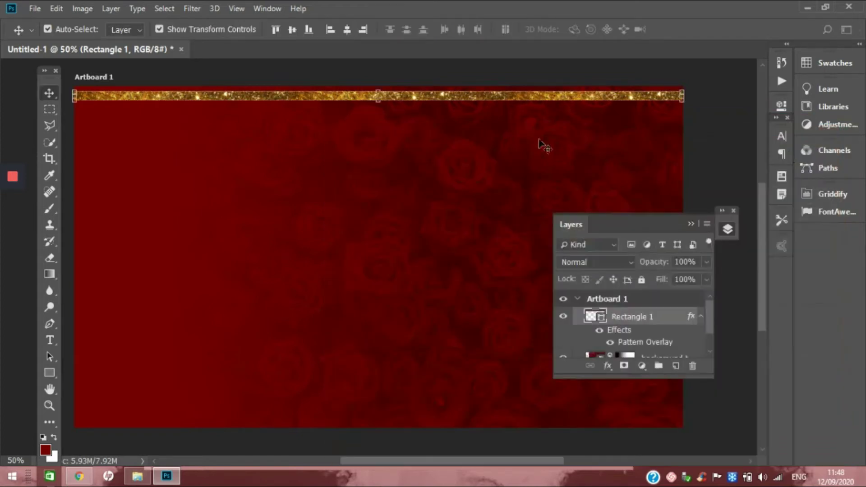
left_click_drag(400, 100, 399, 107)
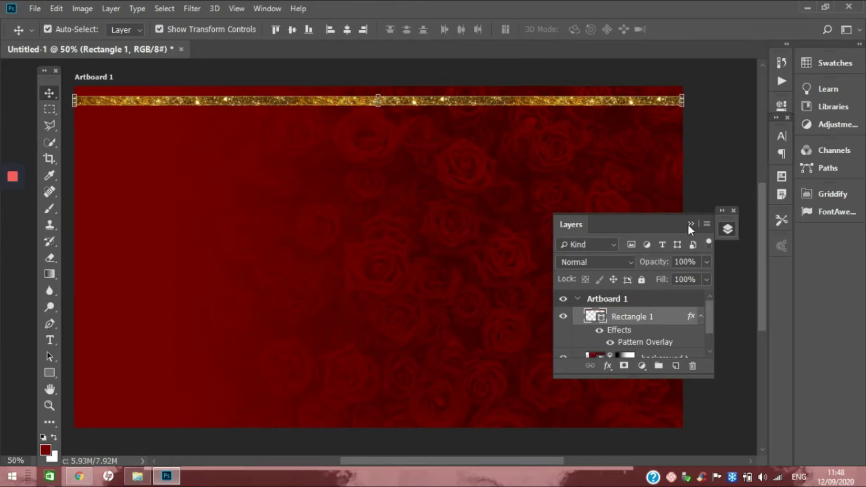
left_click(700, 316)
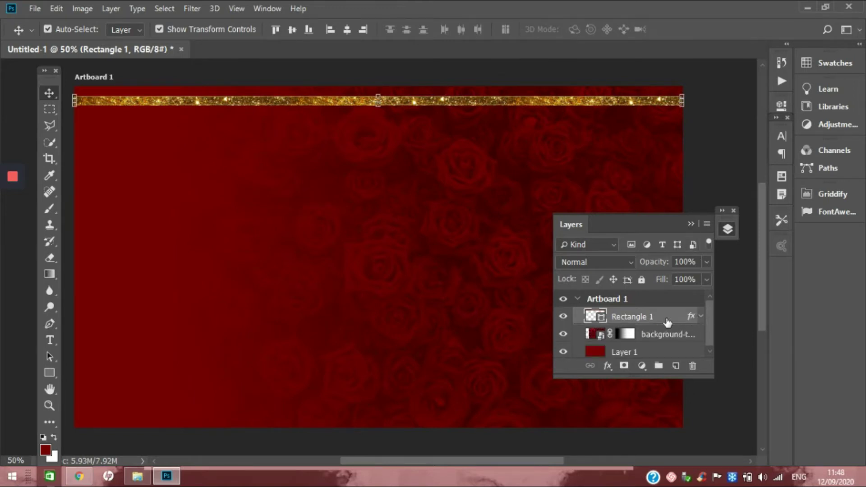
Step: Duplicate the glitter strip and move the copy to the banner's bottom edge
key("ctrl")
key("ctrl+j")
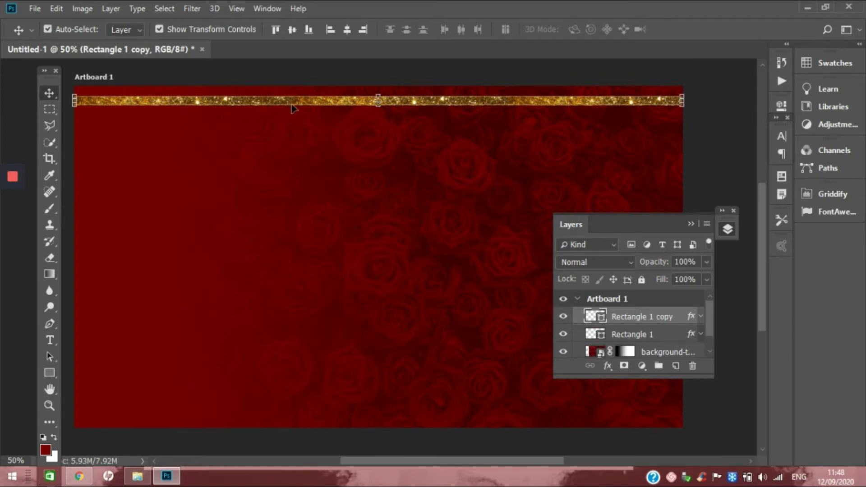
left_click_drag(290, 108, 295, 416)
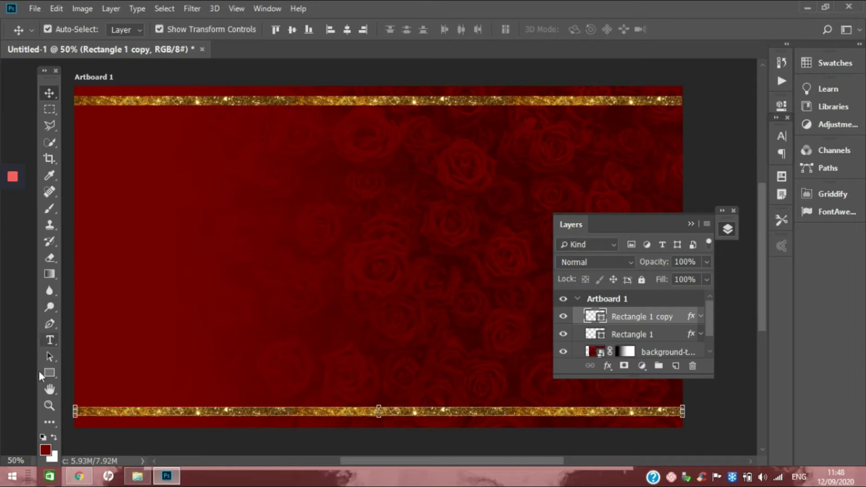
Step: Draw a trial rectangle in the lower right of the banner, then undo it
left_click(50, 374)
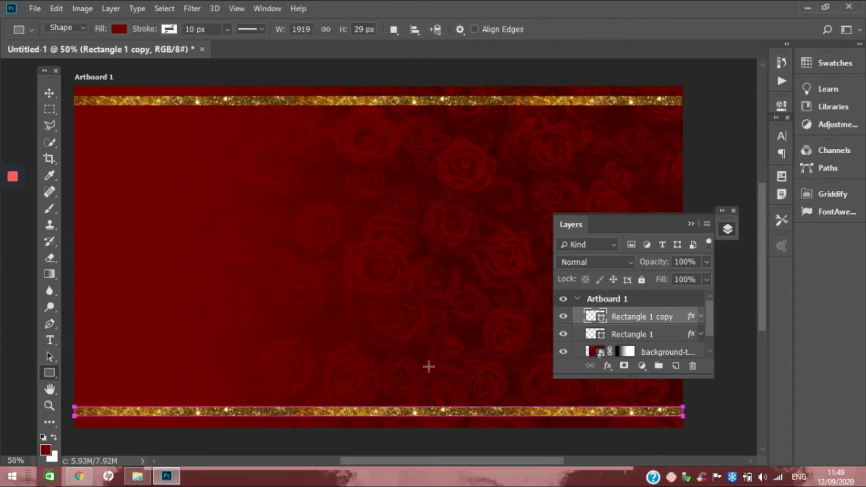
left_click_drag(402, 349, 561, 380)
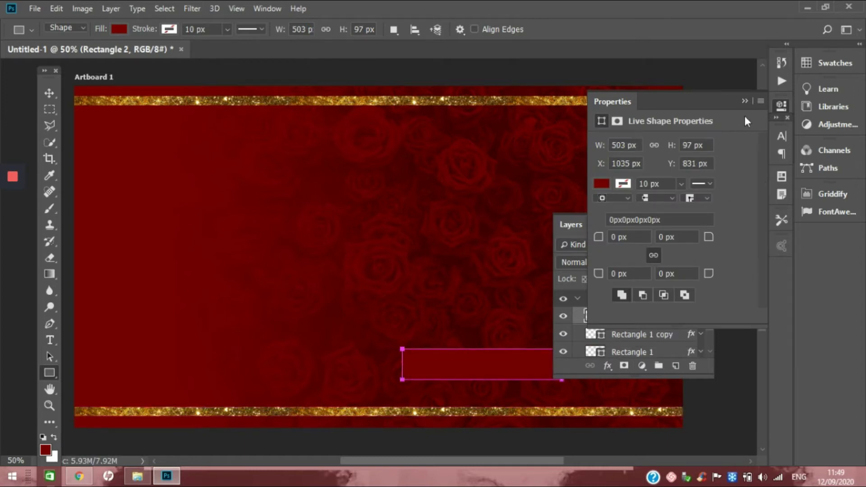
left_click(743, 101)
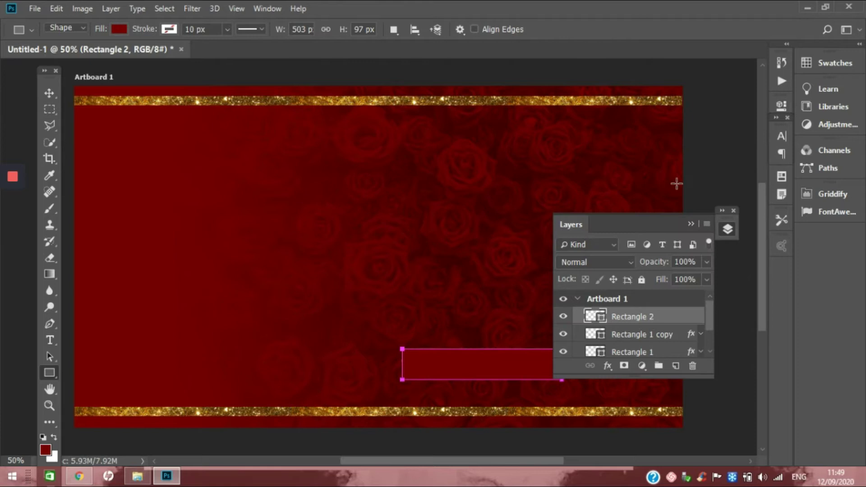
key("ctrl+z")
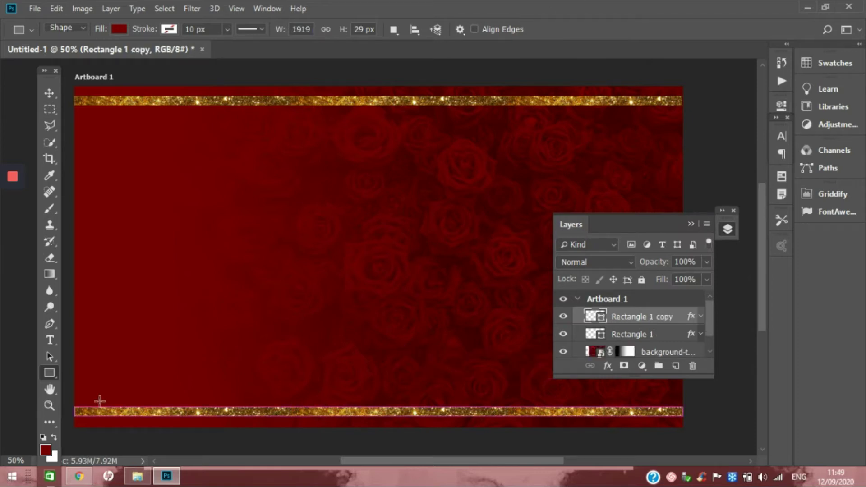
Step: Draw a 537 × 79 px dark red rounded rectangle in the banner's lower right
right_click(53, 372)
left_click(86, 384)
left_click_drag(424, 356, 594, 382)
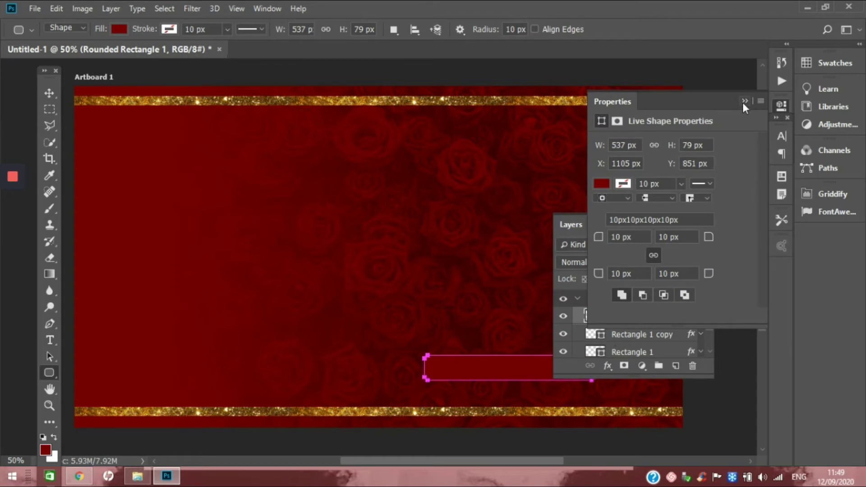
left_click(743, 101)
right_click(630, 322)
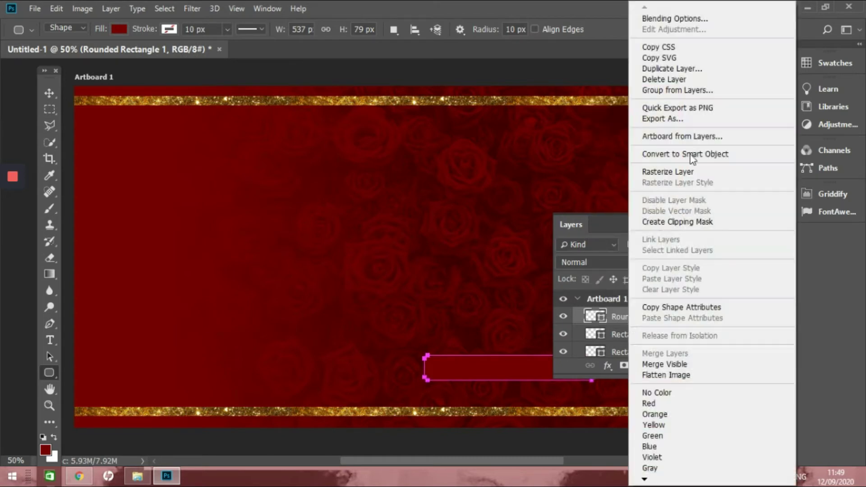
left_click(656, 20)
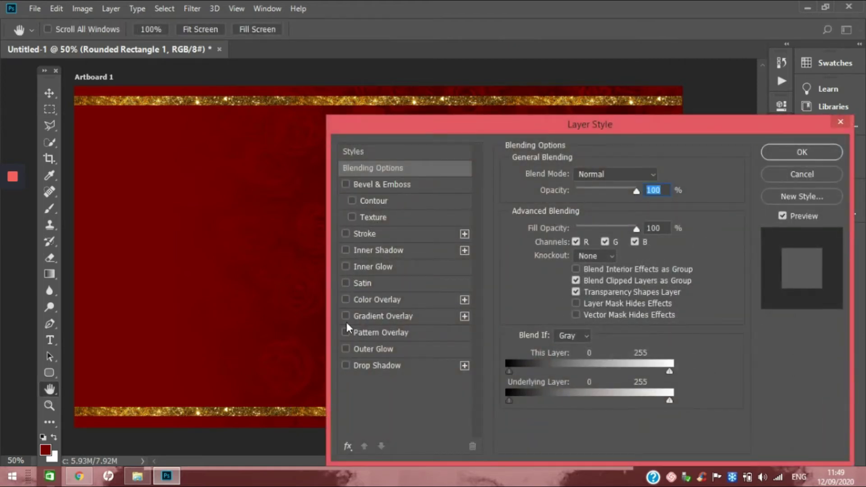
Step: Fill the rounded rectangle with a smooth gold Pattern Overlay at 97% scale
left_click(347, 333)
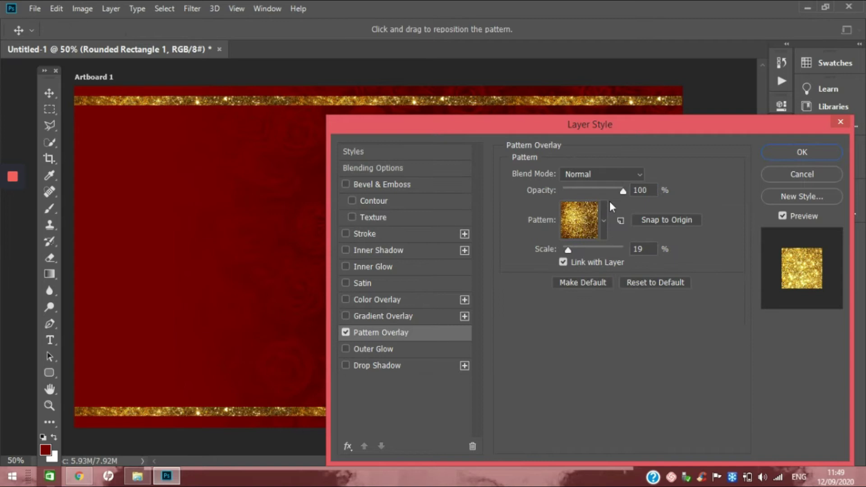
left_click(600, 216)
left_click(578, 299)
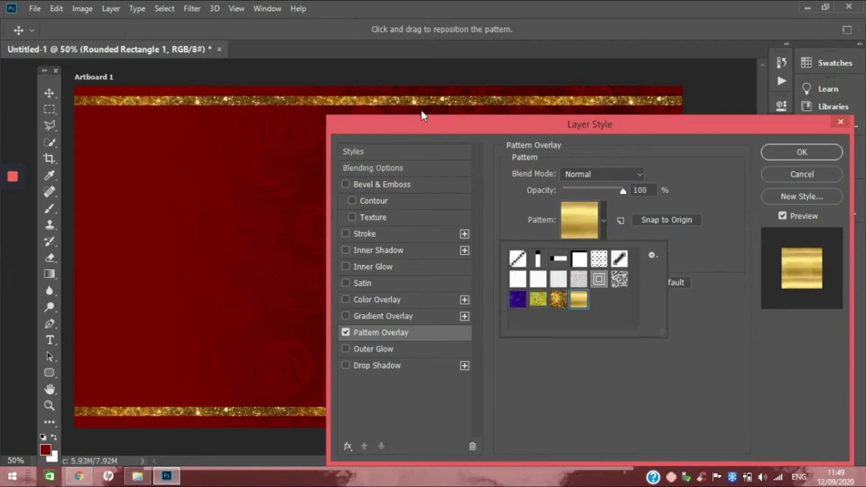
left_click(414, 126)
left_click_drag(414, 126, 665, 128)
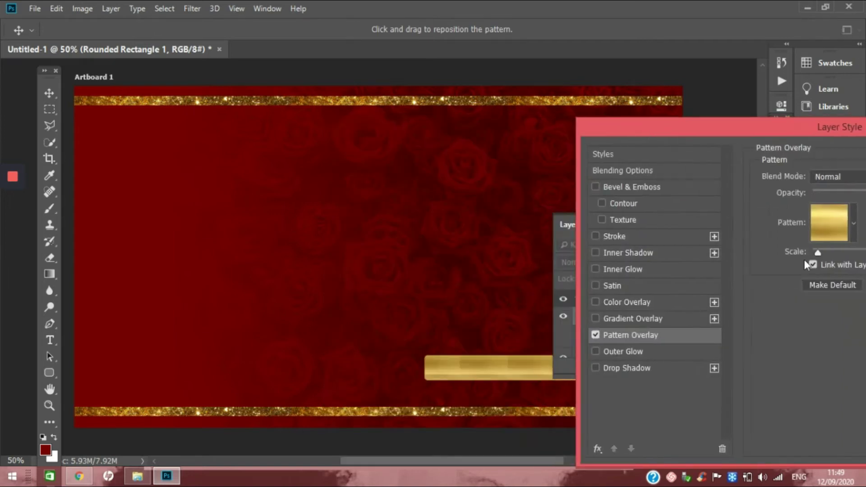
left_click_drag(817, 253, 842, 256)
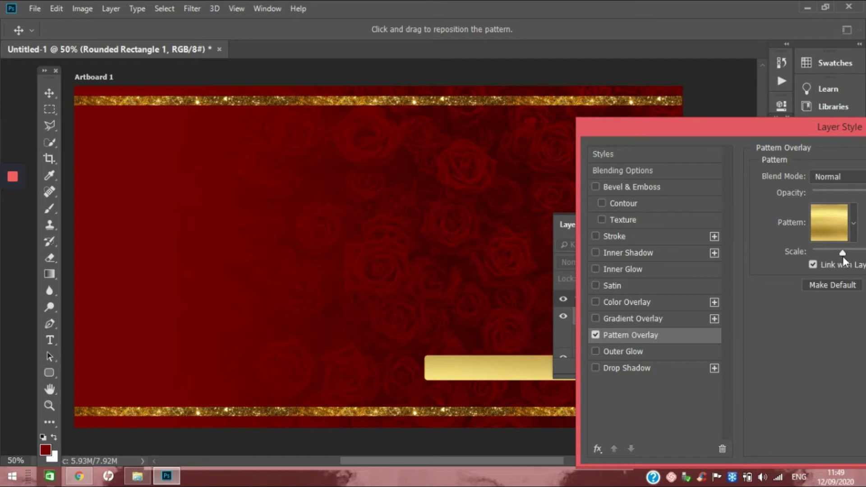
left_click_drag(759, 129, 686, 181)
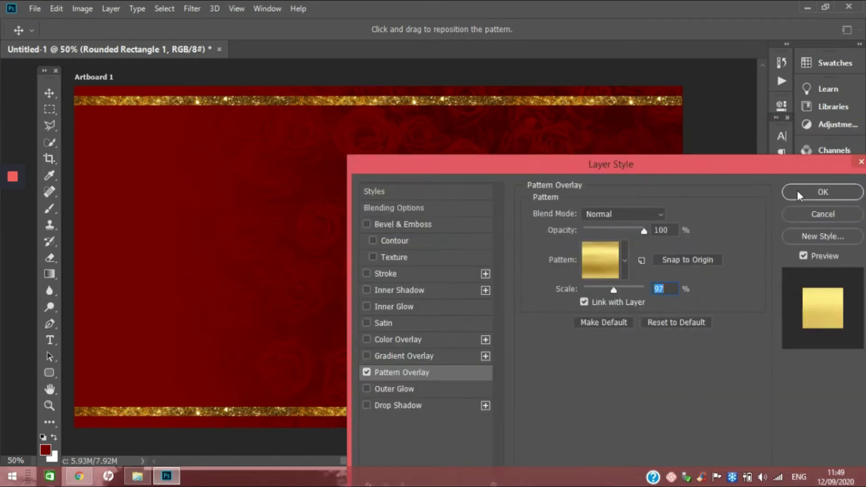
Step: Add a 7 px Stroke filled with the gold glitter pattern to the rounded rectangle
left_click(367, 274)
left_click(390, 272)
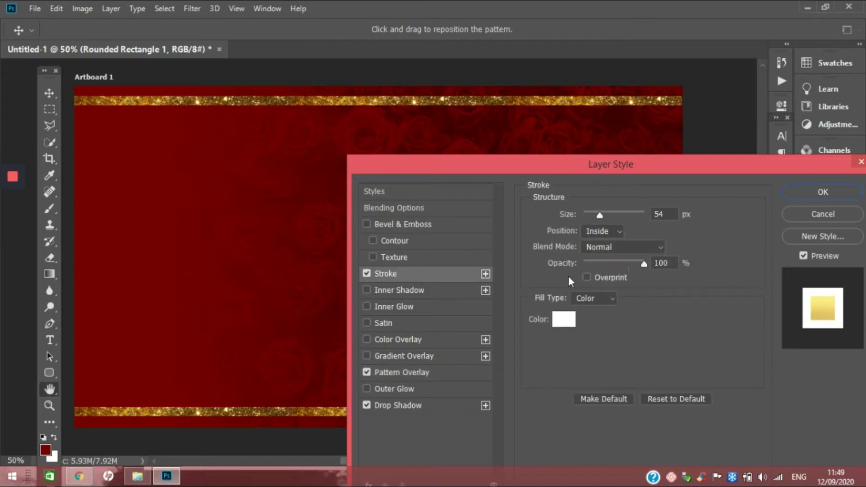
left_click(608, 298)
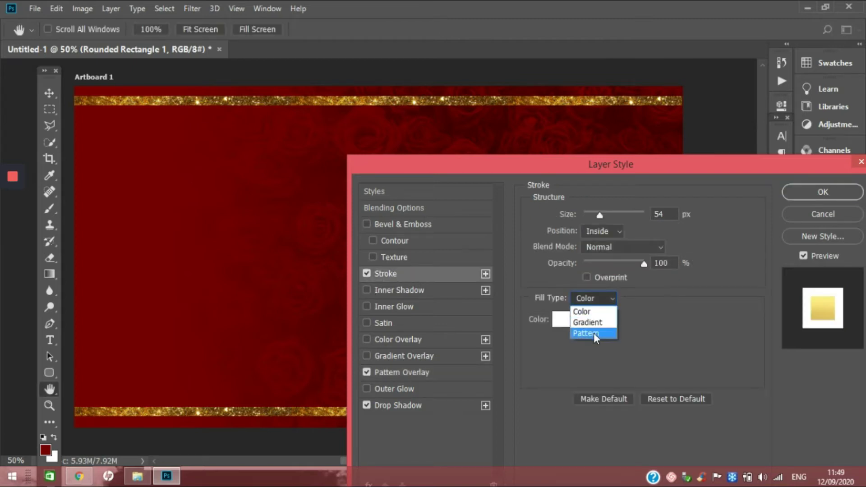
left_click(594, 333)
left_click(602, 334)
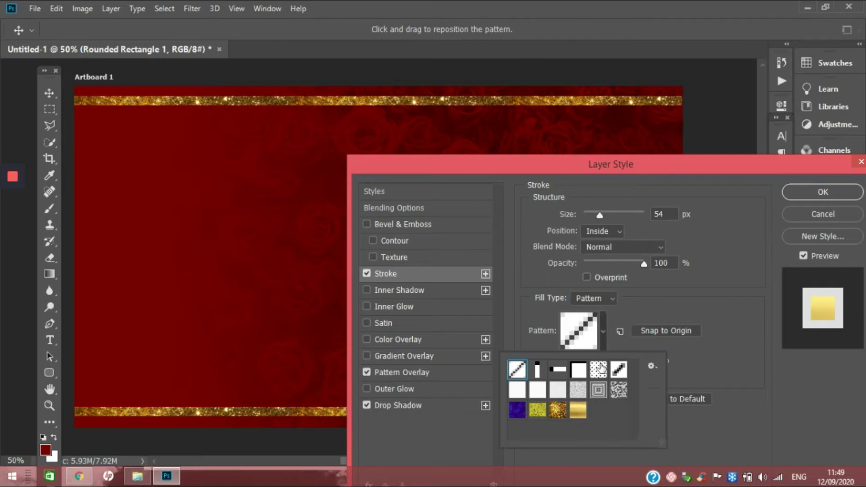
left_click(558, 416)
left_click_drag(599, 215, 588, 216)
Step: Set the border pattern scale to 31%, remove the drop shadow, and apply the style
left_click_drag(538, 166, 840, 132)
left_click_drag(839, 334, 823, 331)
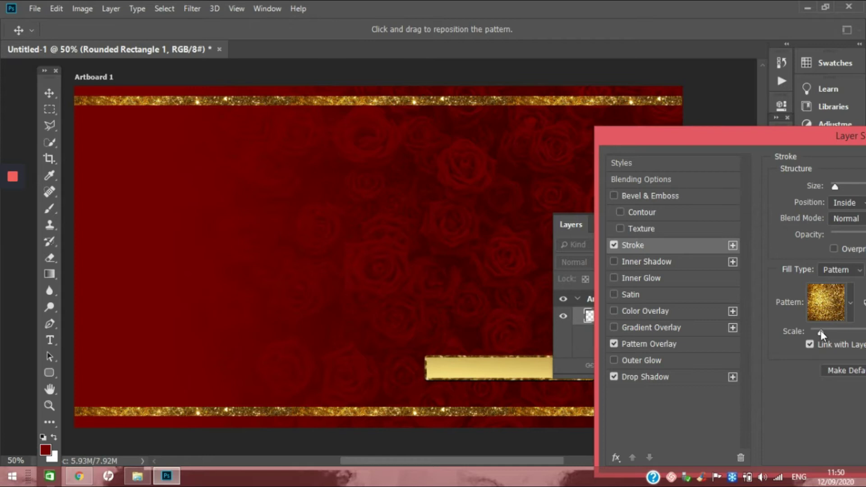
left_click_drag(821, 332, 819, 332)
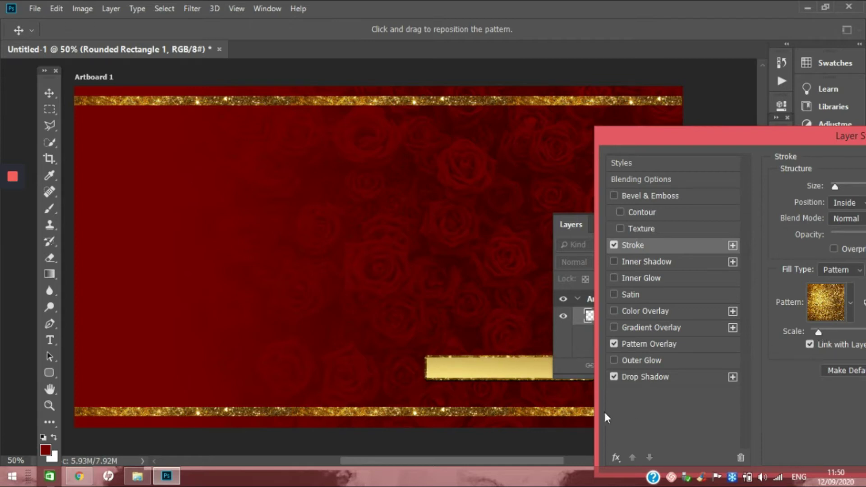
left_click(613, 376)
left_click_drag(708, 144, 659, 144)
left_click_drag(769, 334, 770, 336)
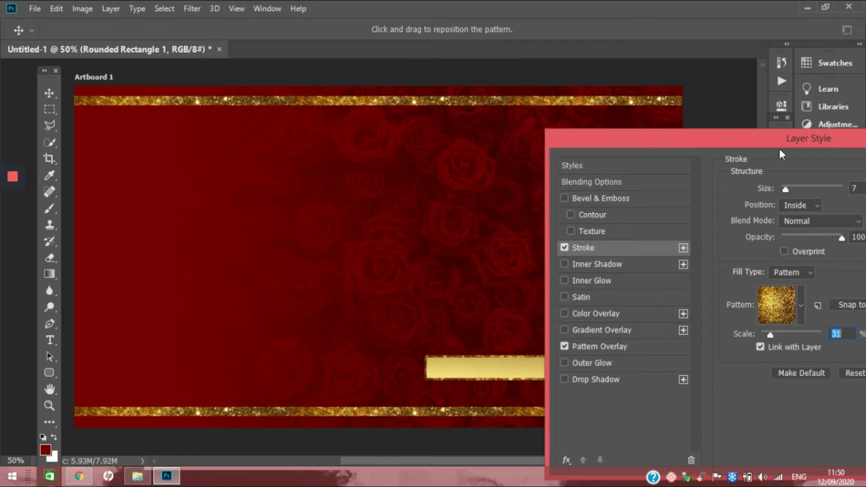
left_click_drag(779, 149, 716, 157)
left_click_drag(799, 151, 701, 162)
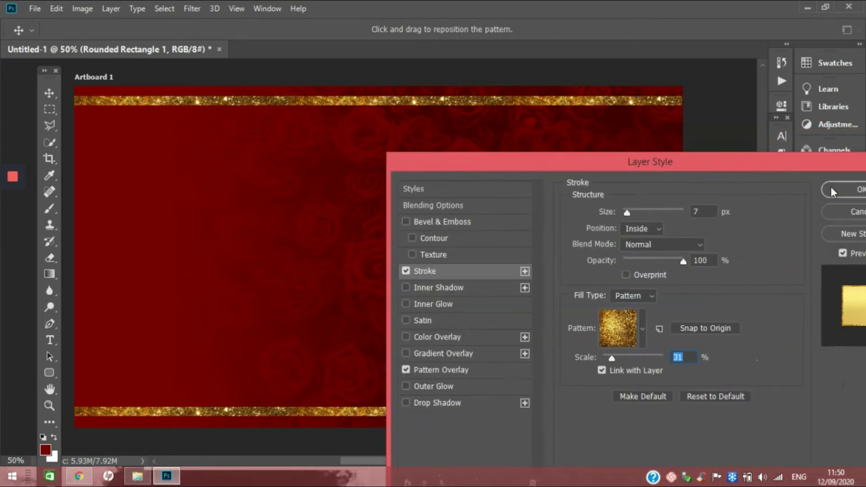
left_click(855, 193)
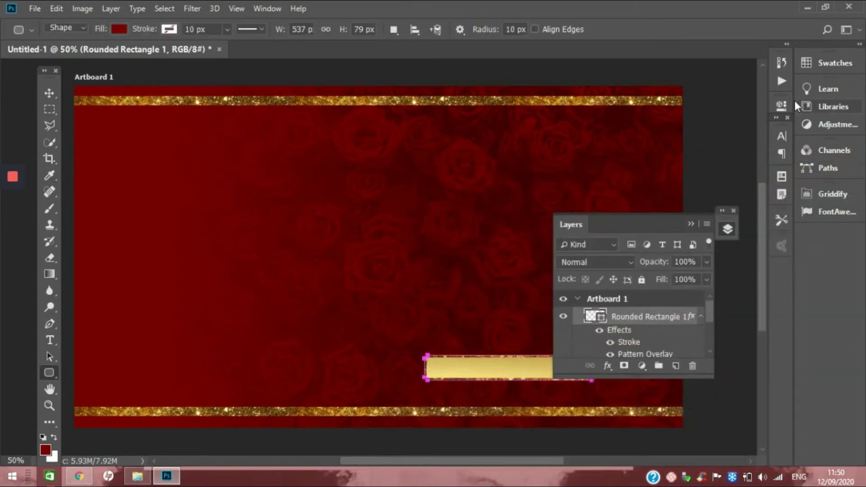
Step: Start a text line mid-banner and select all of the ELITE text
left_click(690, 224)
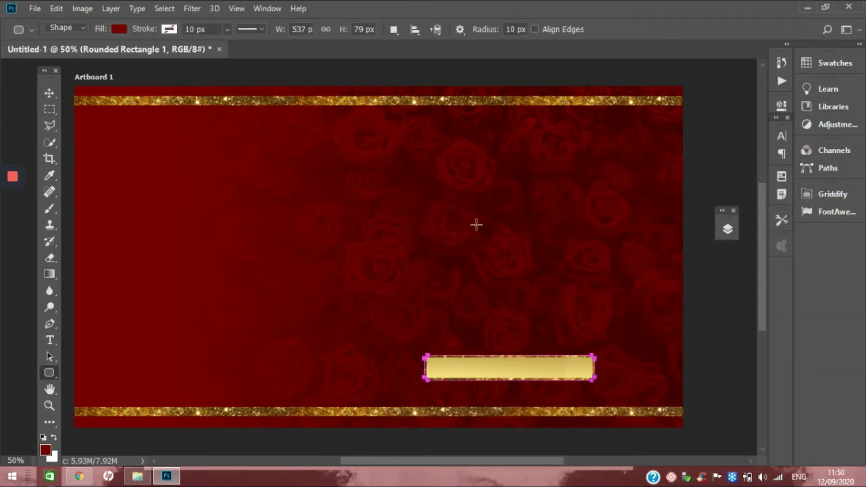
left_click(48, 95)
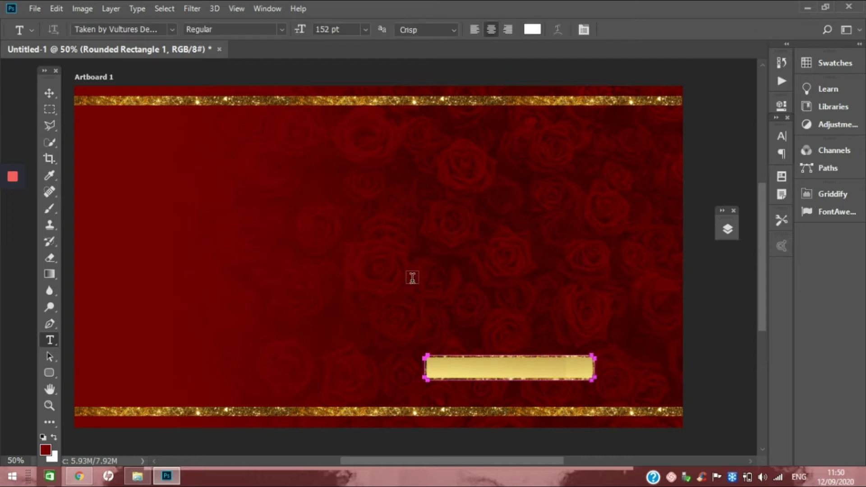
left_click(405, 227)
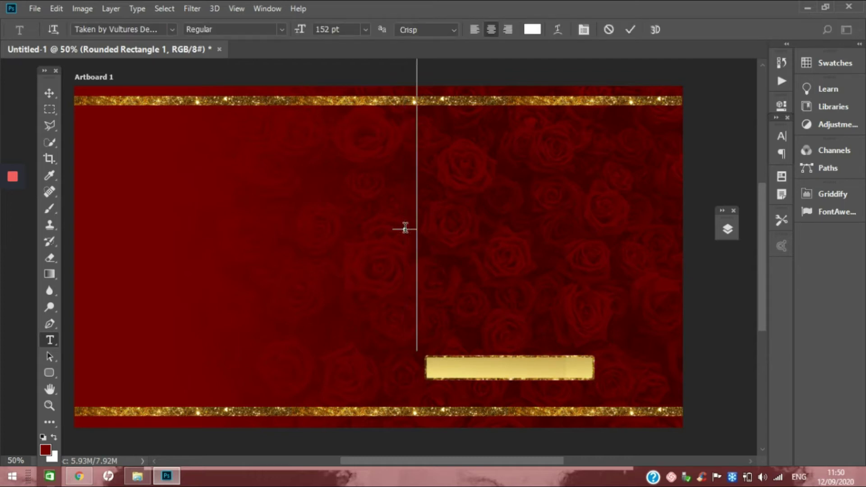
type("te")
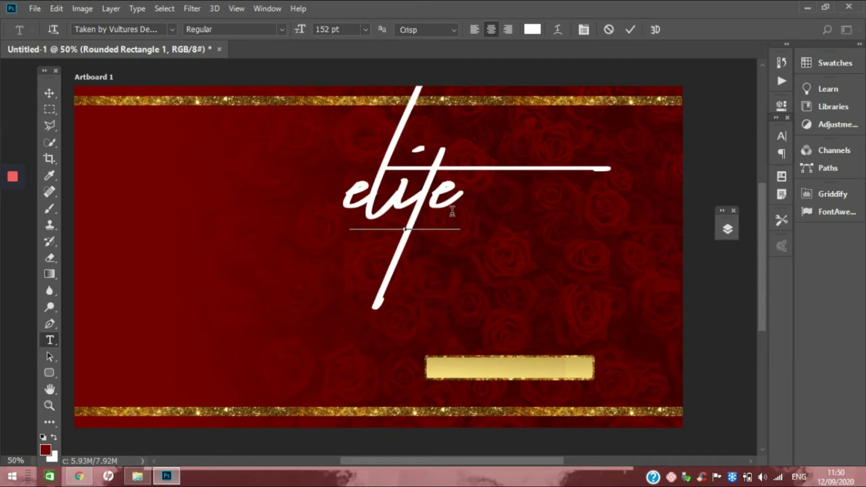
key("ctrl+a")
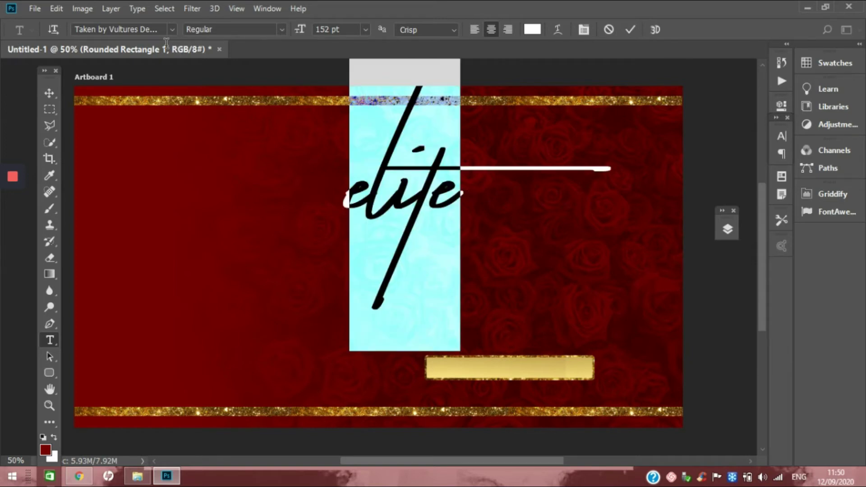
Step: Change the ELITE font to BlowBrush and move the title toward the banner's right side
left_click(155, 30)
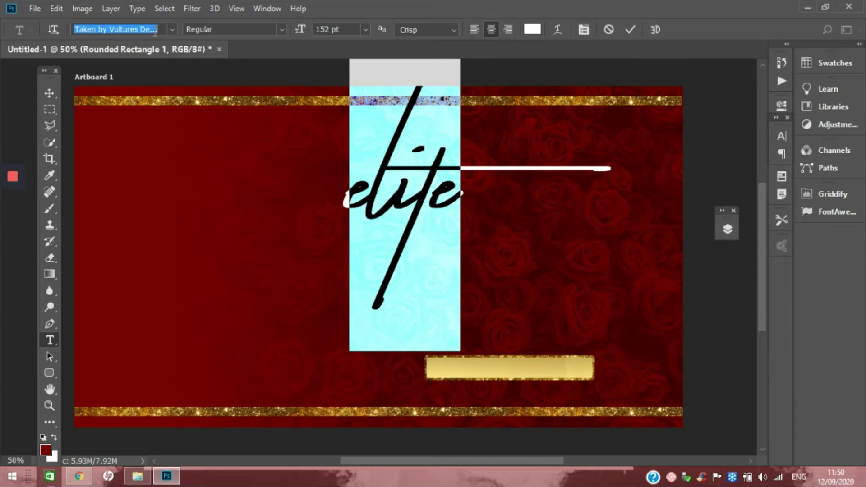
key("BackSpace")
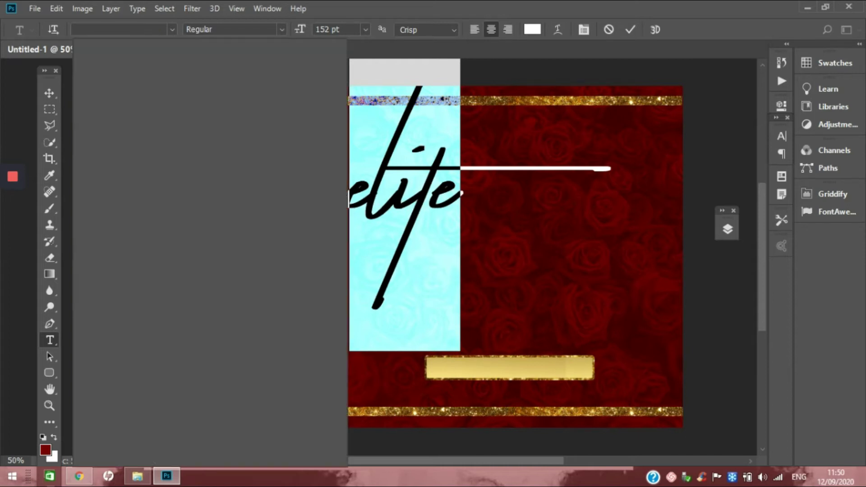
type("blow")
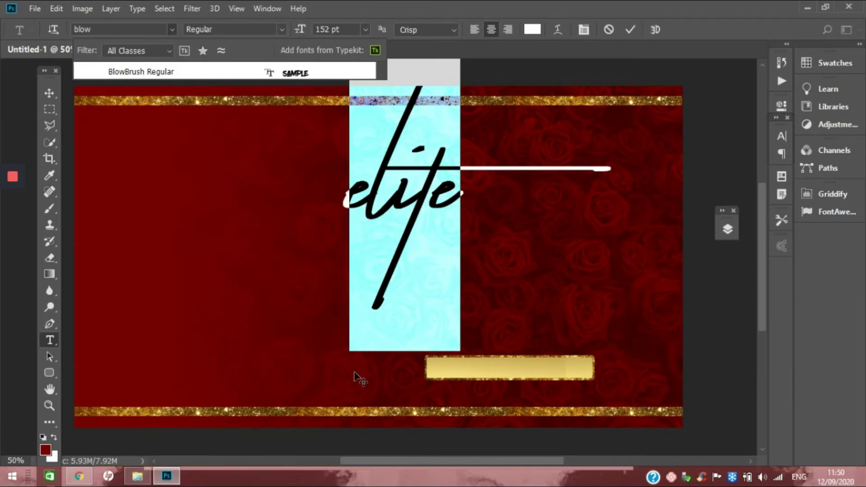
left_click(231, 74)
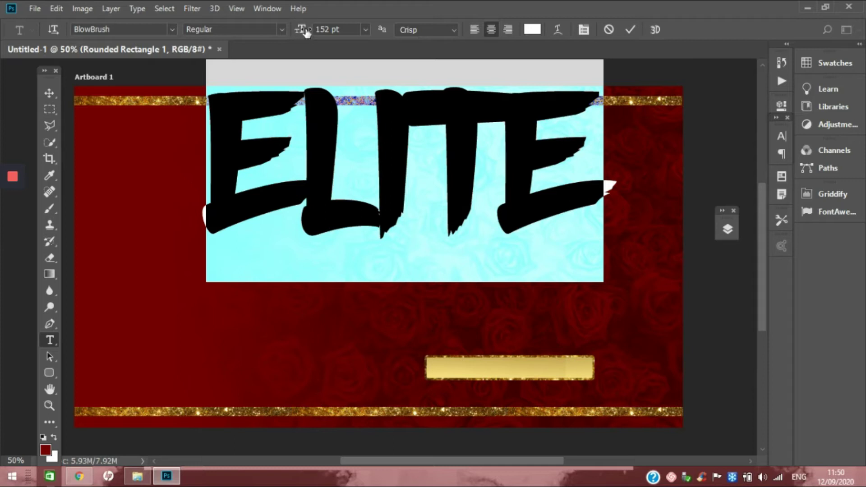
left_click_drag(300, 30, 251, 49)
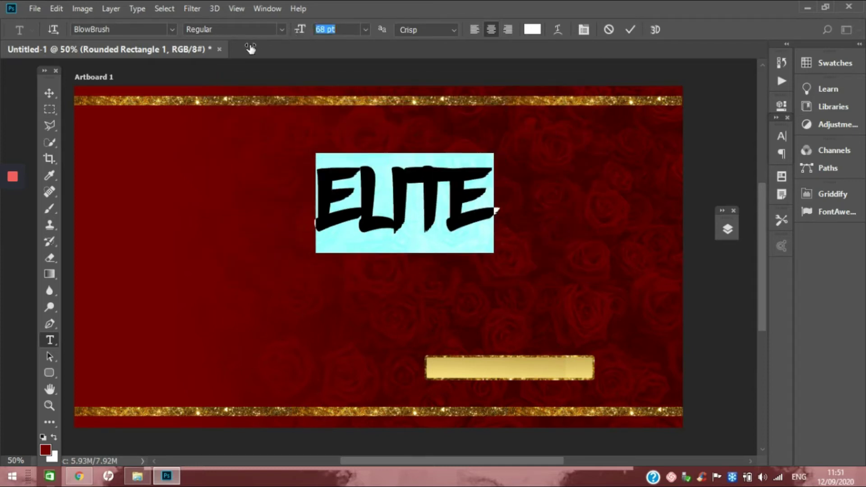
left_click(46, 95)
left_click_drag(369, 224, 471, 268)
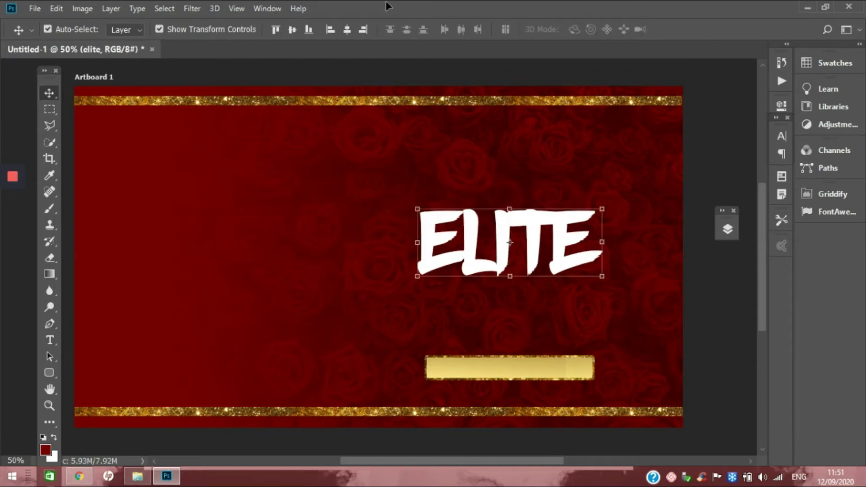
Step: Set the ELITE font size to 105 pt in the Character panel
left_click(782, 135)
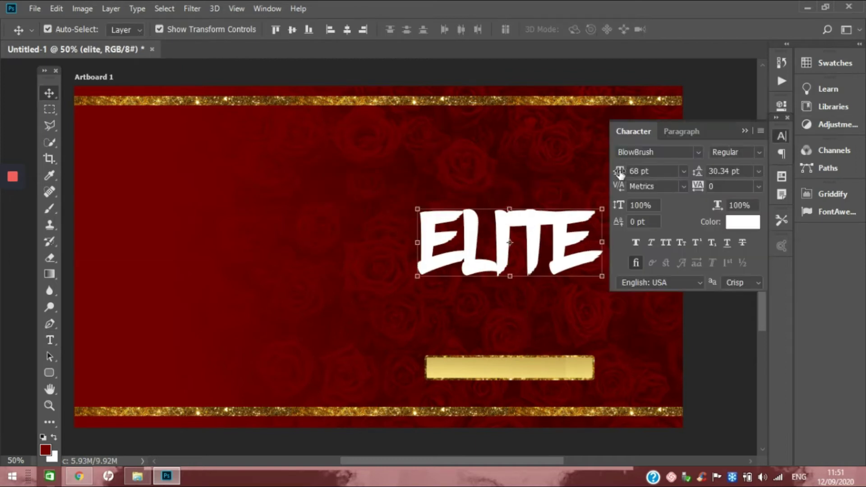
double_click(645, 172)
type("107")
key("Return")
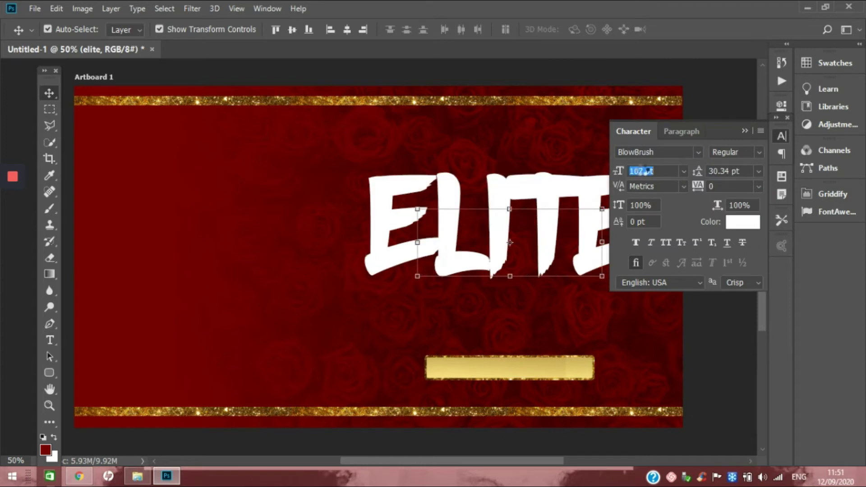
type("105")
key("Return")
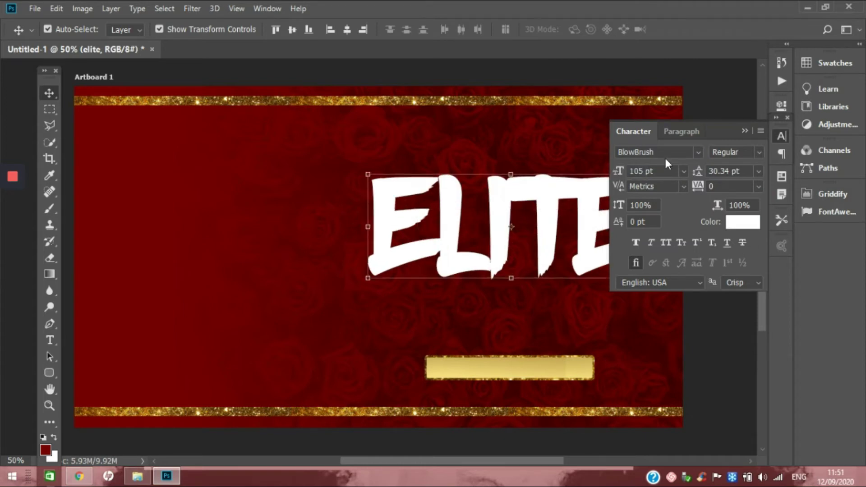
left_click(744, 131)
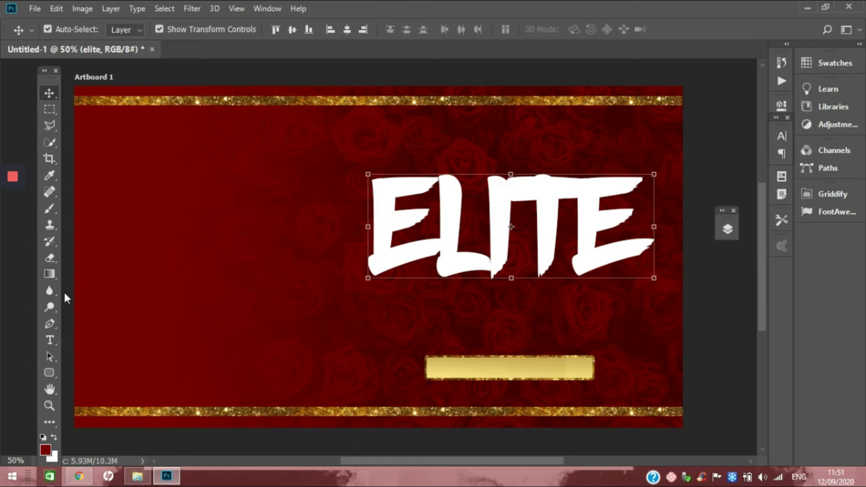
left_click(50, 340)
Step: Add a new text layer reading 'beauty' at the banner's lower left
left_click(157, 344)
type("THE ")
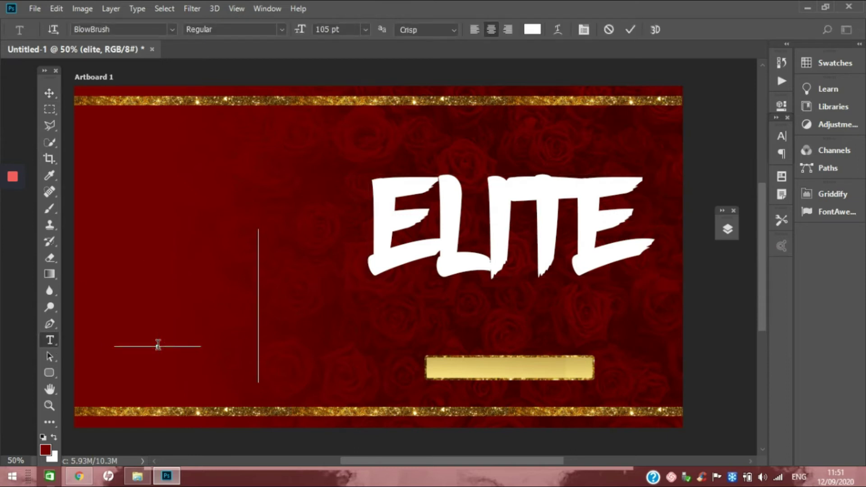
type("UT")
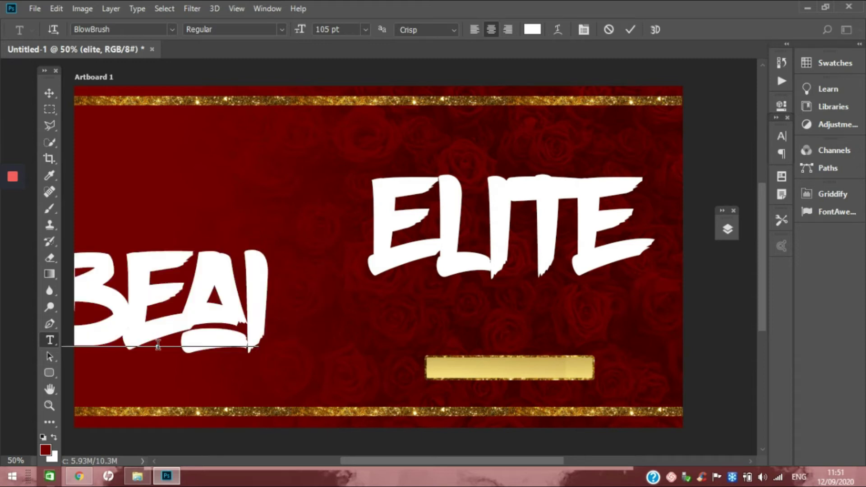
type("Y")
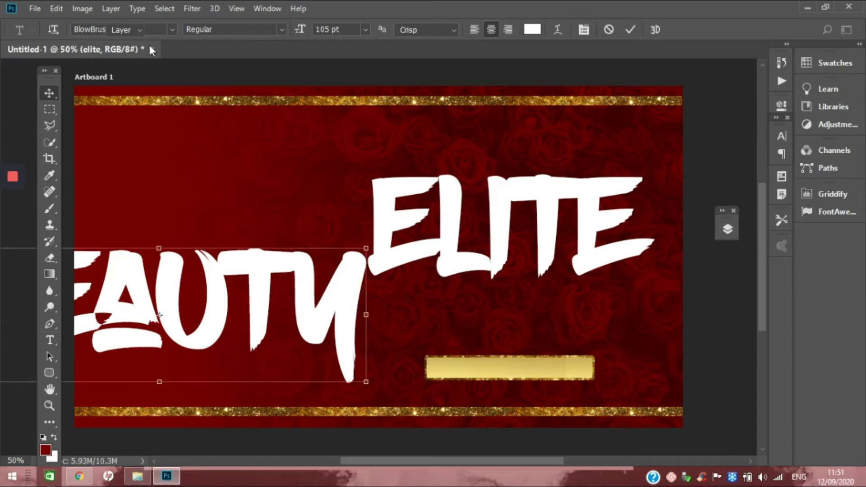
left_click(49, 92)
Step: Set the beauty text's font to Cameliya Stark in the Character panel
left_click(781, 139)
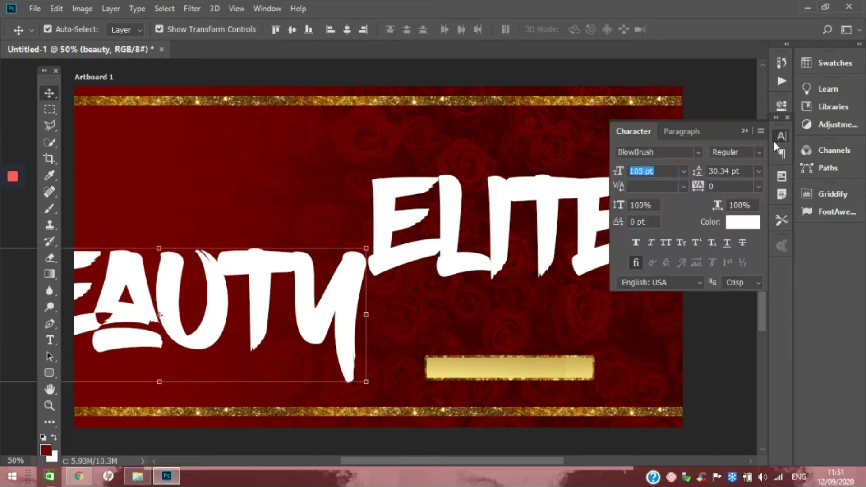
left_click(672, 153)
left_click(698, 152)
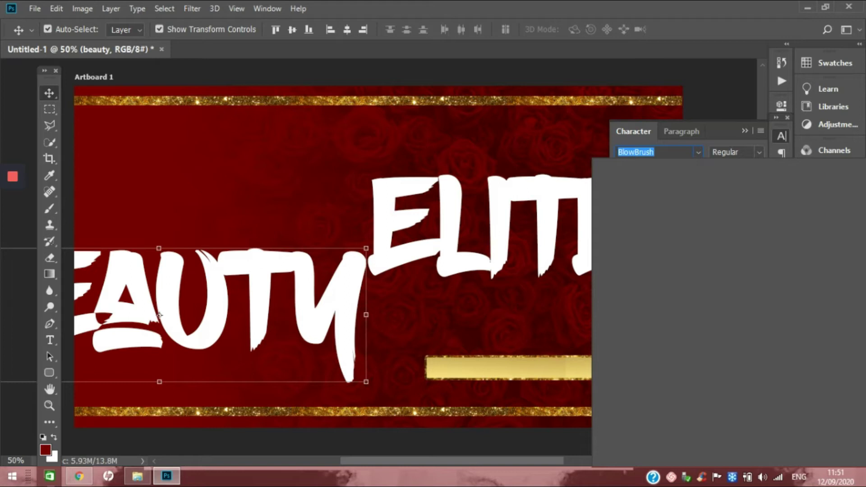
type("ca")
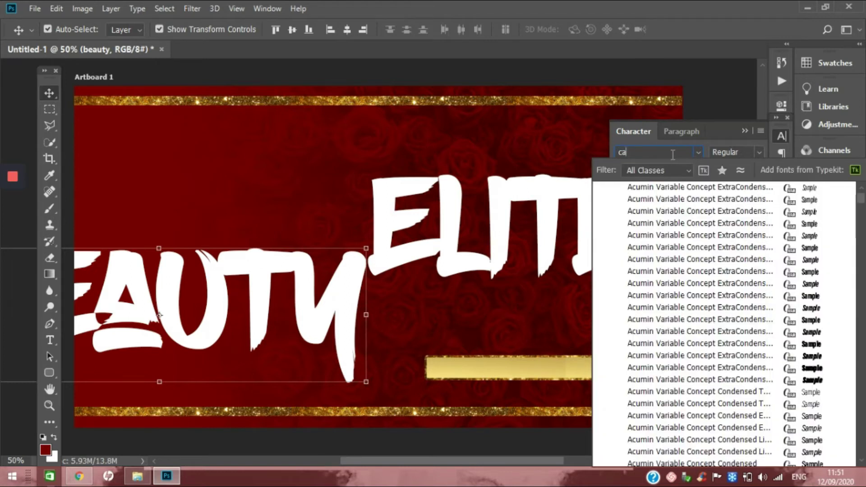
type("meliya Stark")
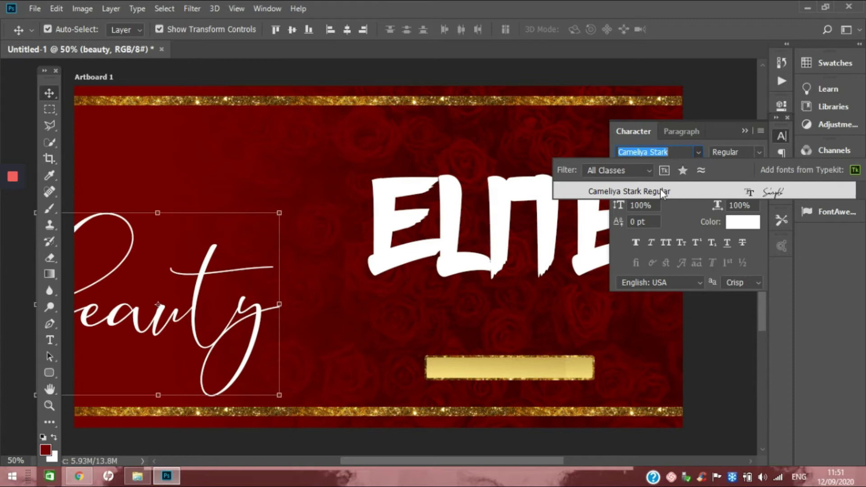
left_click(661, 193)
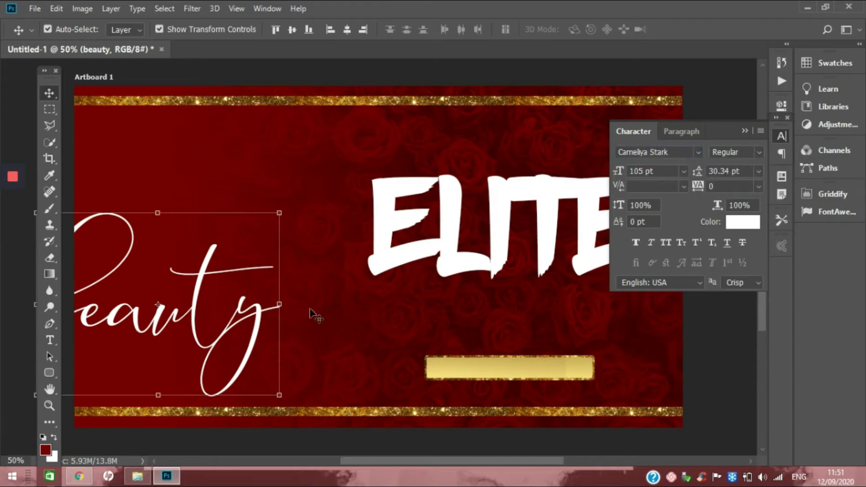
Step: Move beauty under ELITE so it overlaps the headline's lower half
left_click_drag(194, 299, 552, 289)
left_click(744, 131)
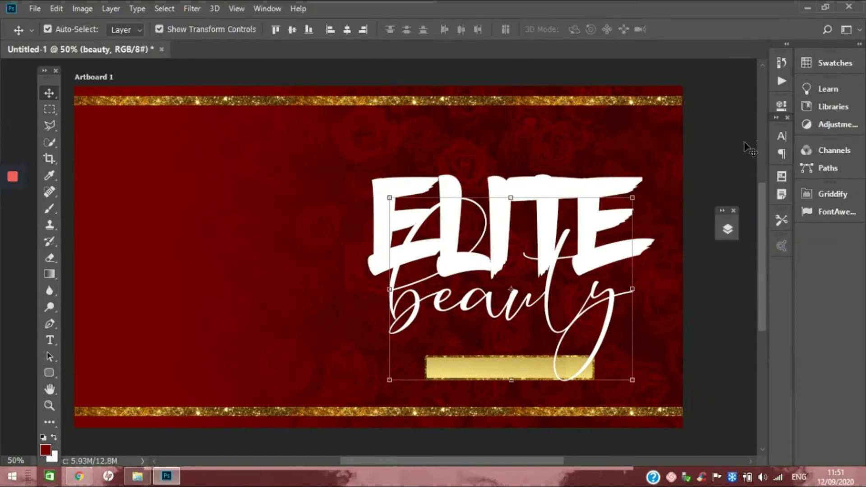
left_click(729, 230)
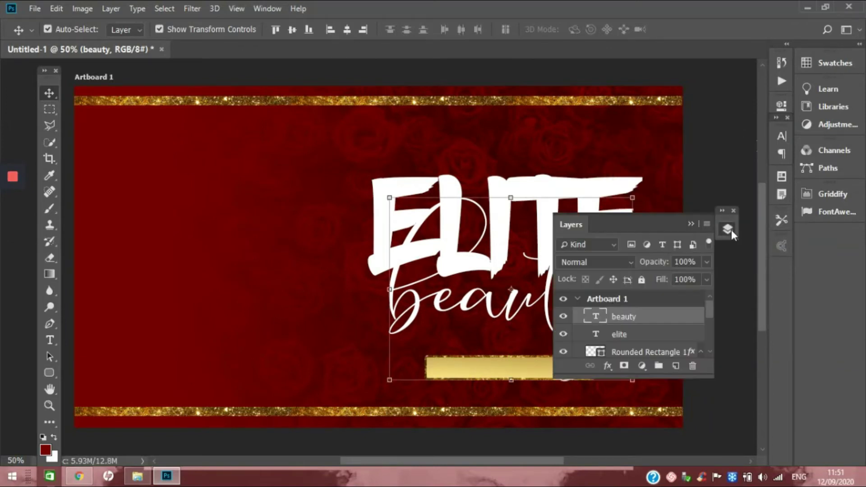
Step: Apply the gold layer style to the beauty text through Blending Options
right_click(597, 320)
left_click(656, 21)
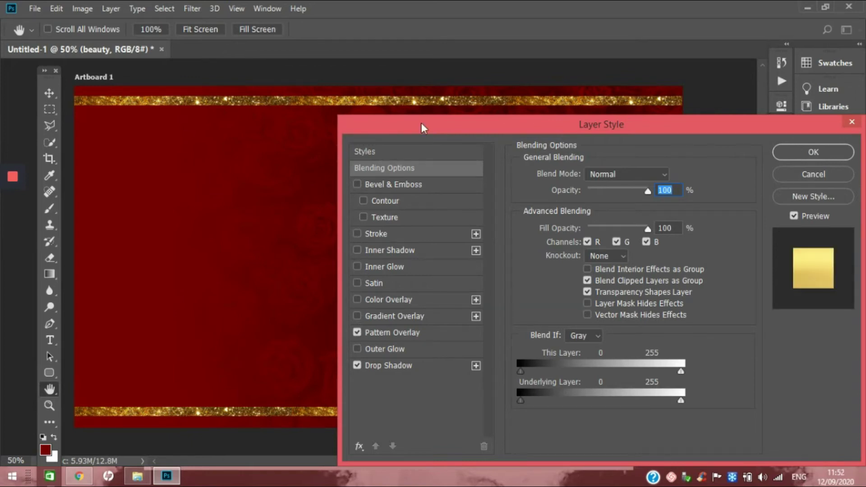
left_click_drag(421, 123, 378, 147)
left_click(770, 178)
left_click(691, 224)
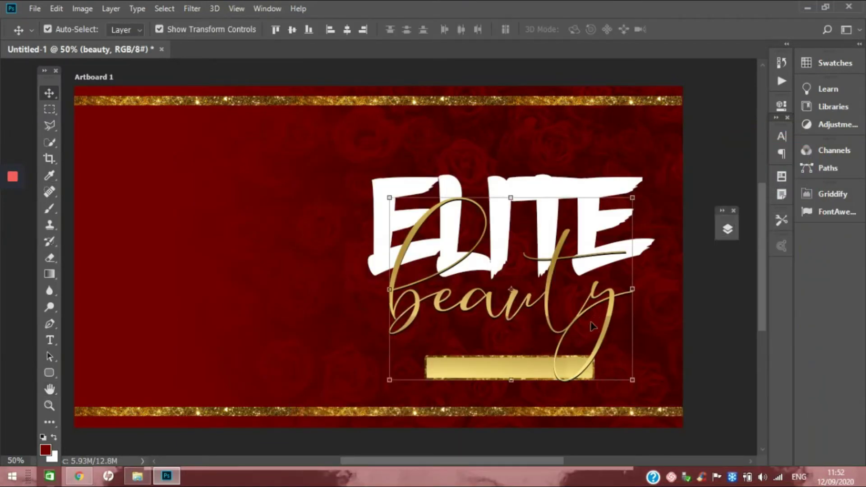
Step: Nudge the script word up slightly and capitalise it to 'Beauty'
left_click_drag(594, 330, 595, 316)
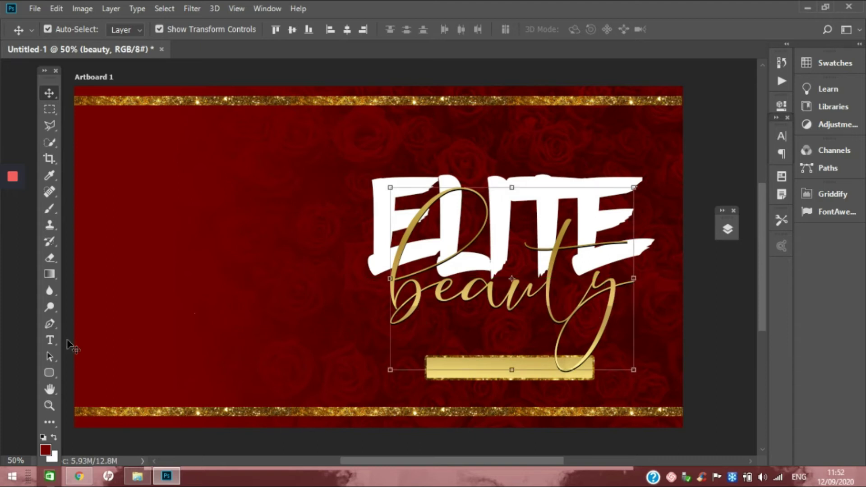
left_click(50, 340)
left_click(419, 284)
key("BackSpace")
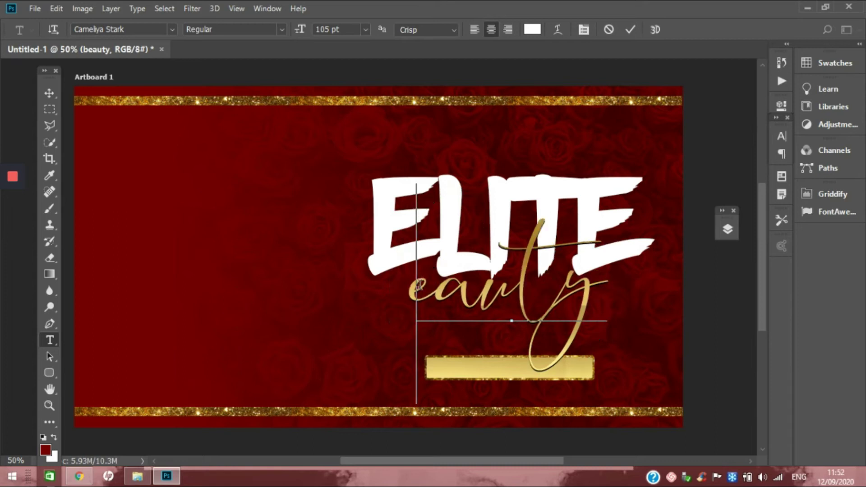
type("B")
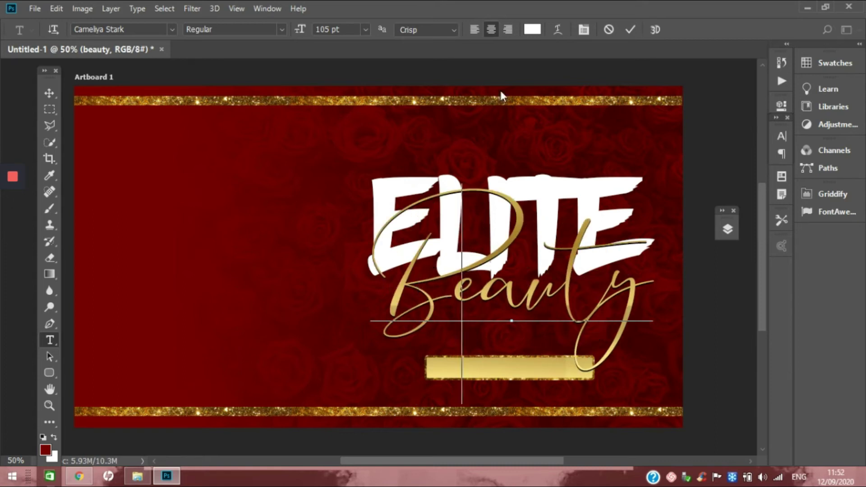
left_click(630, 30)
Step: Enlarge the ELITE headline to 120 pt
left_click(618, 187)
left_click(630, 29)
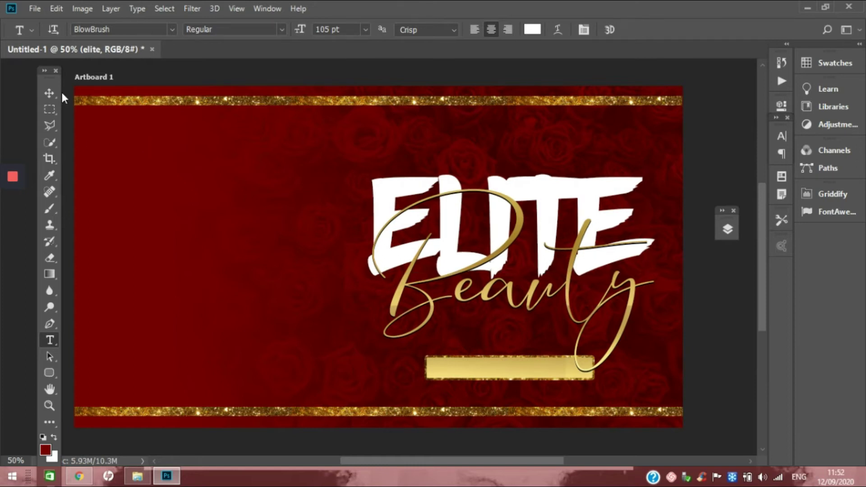
left_click_drag(297, 29, 308, 28)
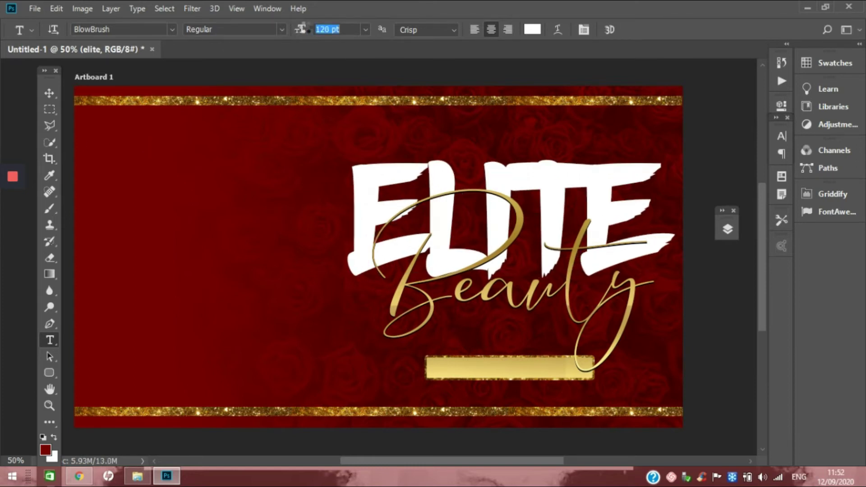
left_click(56, 89)
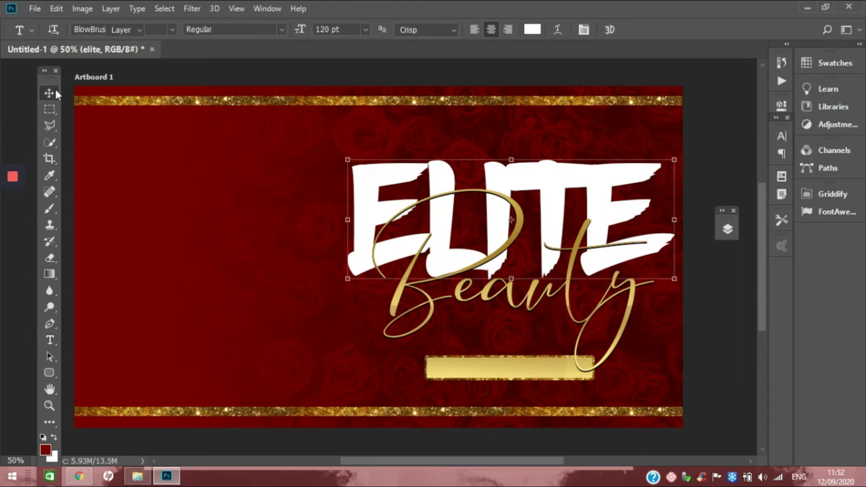
left_click(56, 341)
Step: Add 'SHOP NOW' text and set its size to 16 pt
left_click(159, 366)
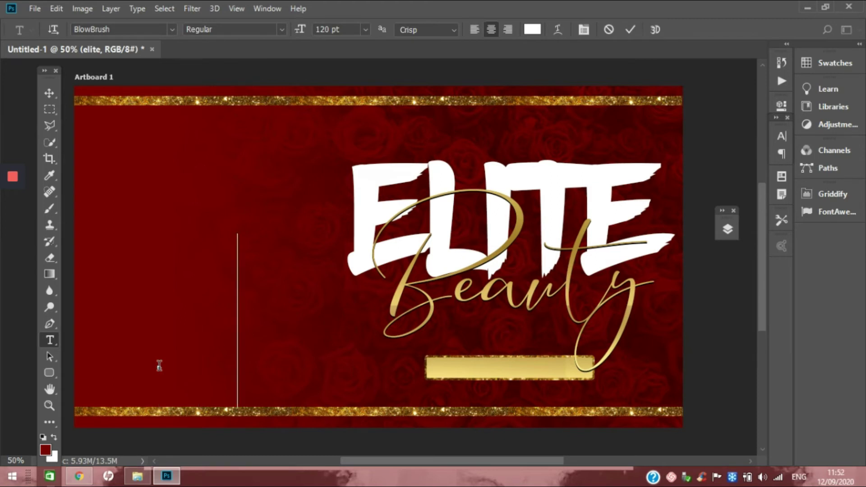
type("OP NOW")
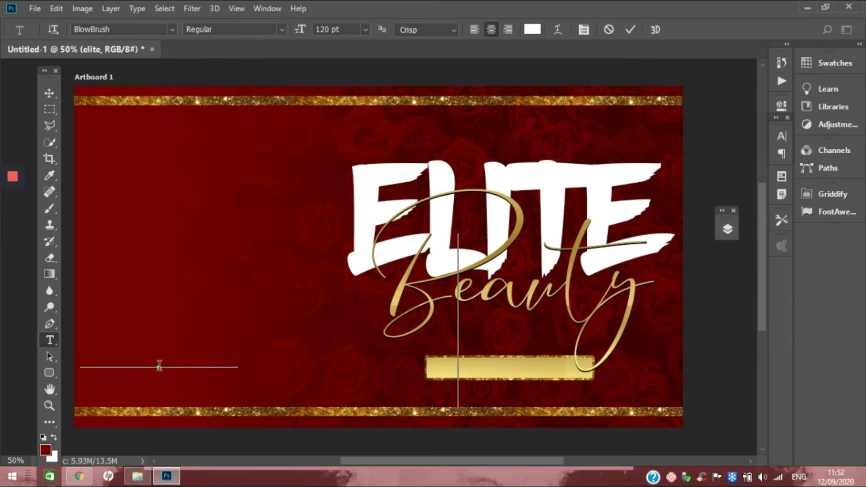
left_click(629, 30)
left_click(365, 29)
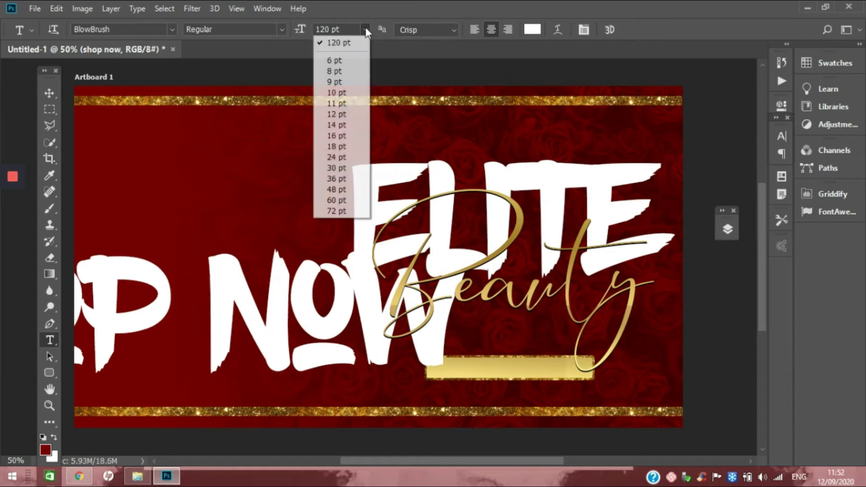
left_click(334, 157)
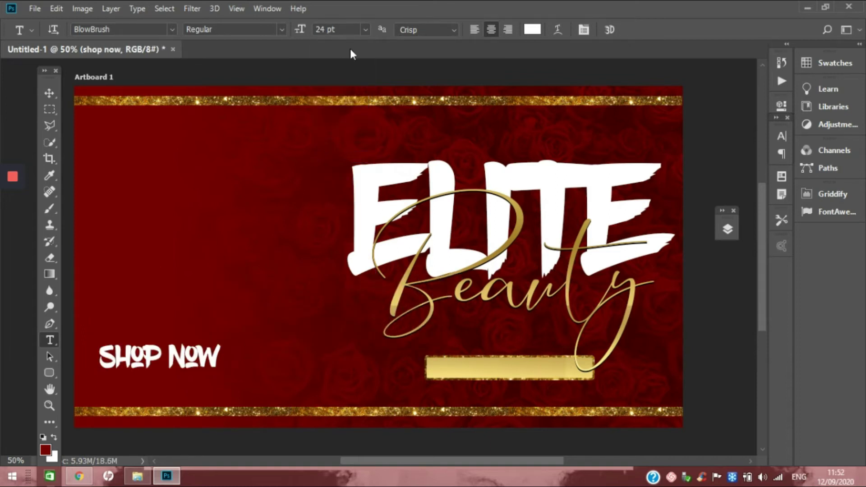
left_click(365, 30)
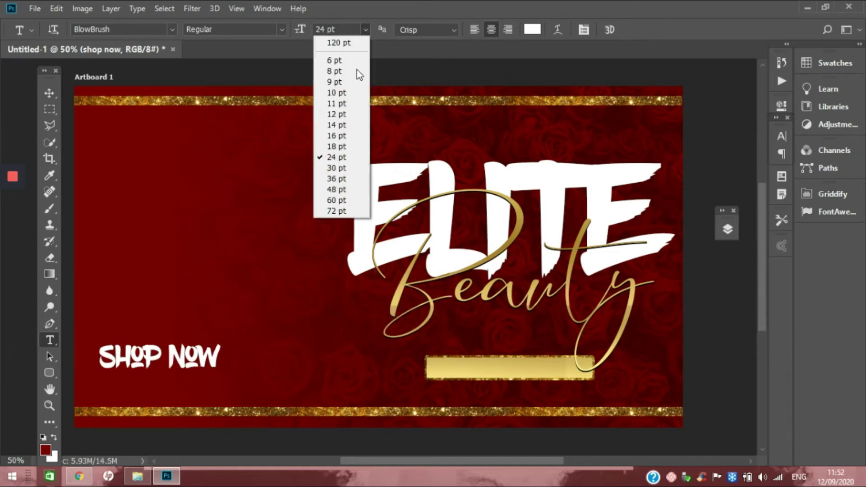
left_click(347, 138)
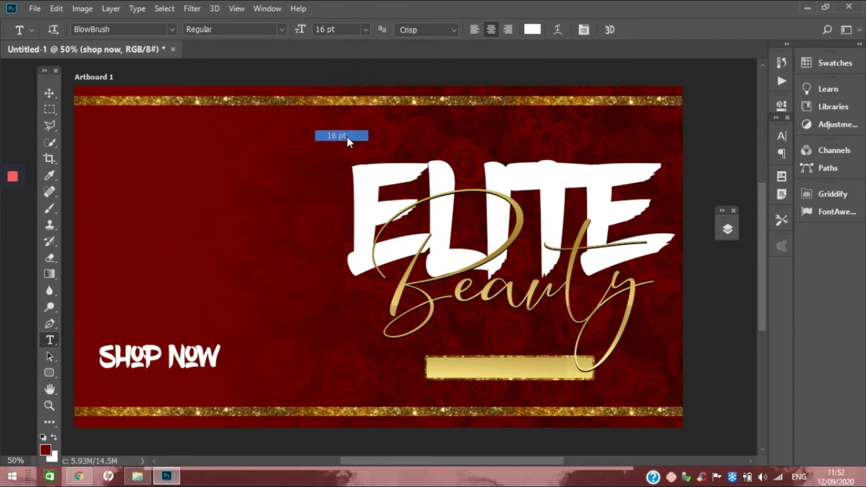
Step: Centre SHOP NOW on the gold bar and raise both just beneath Beauty
left_click(55, 98)
left_click_drag(147, 365, 493, 372)
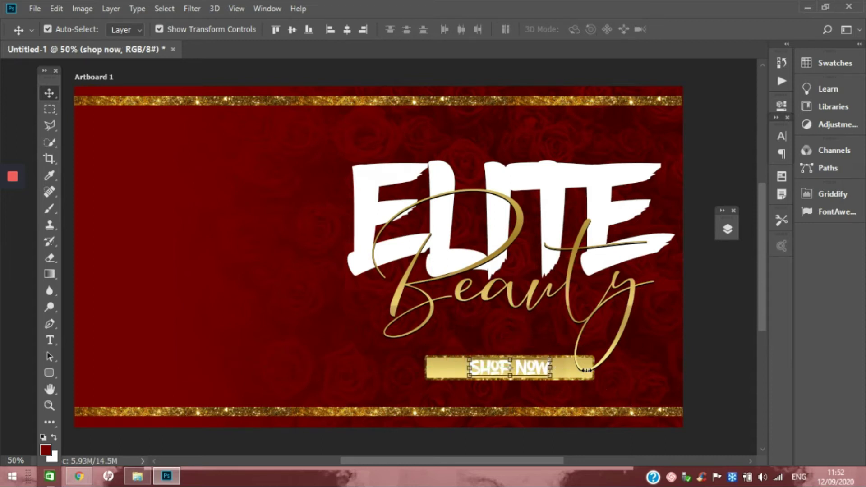
key("ctrl+t")
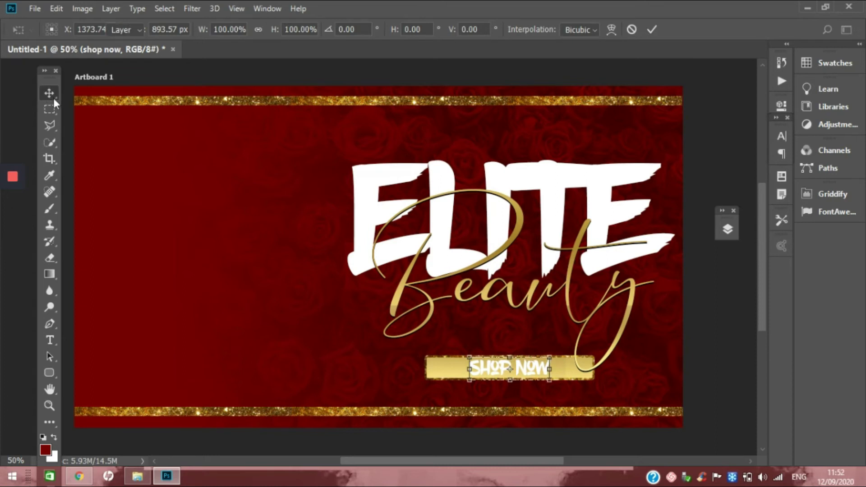
left_click(48, 94)
left_click_drag(561, 369, 561, 342)
left_click(485, 374)
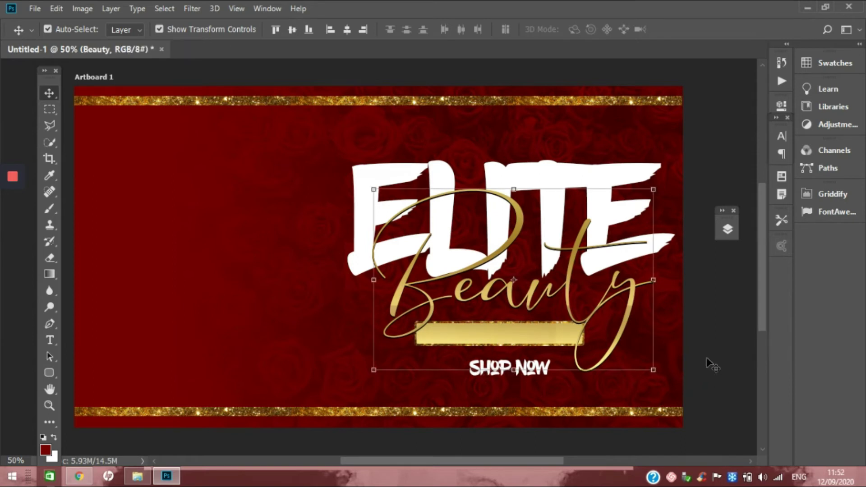
left_click_drag(536, 369, 523, 332)
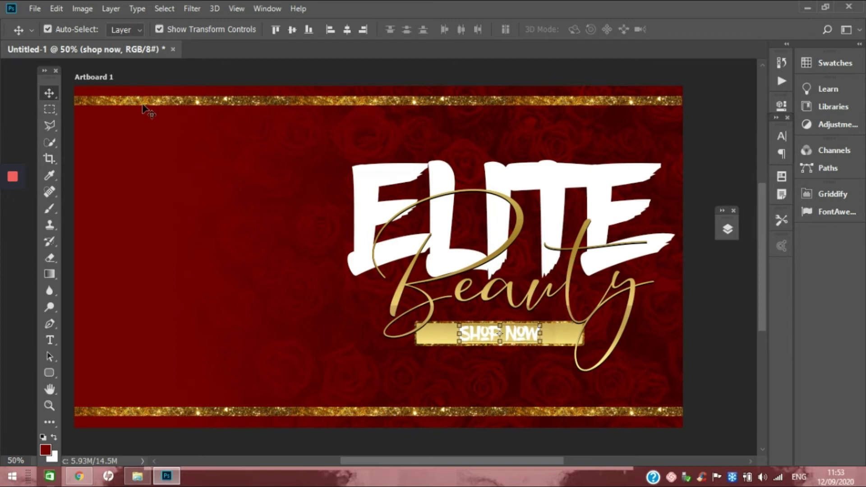
Step: Bring up the Logo Design folder in File Explorer and scroll to the AdobeStock model photos
left_click(137, 476)
scroll(519, 341, "down", 2)
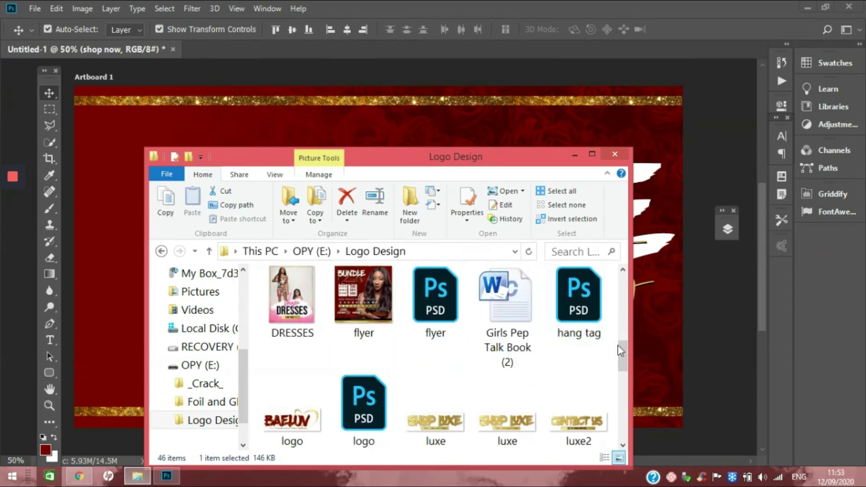
scroll(618, 383, "down", 8)
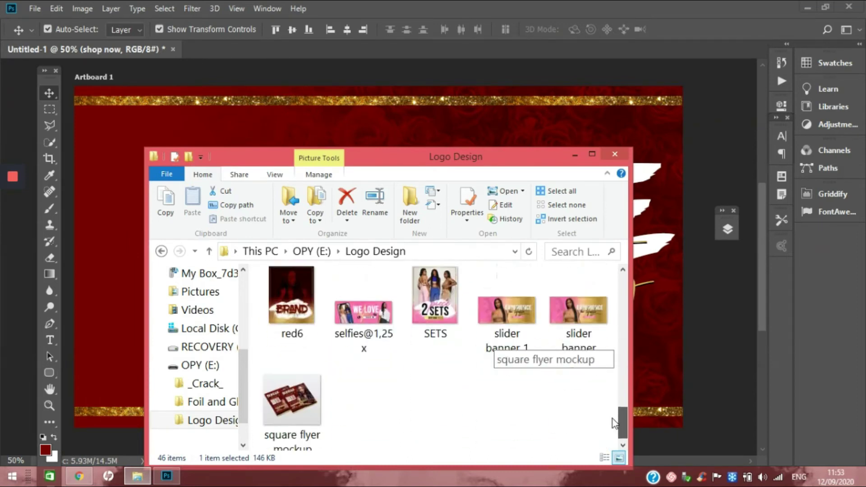
scroll(604, 381, "up", 10)
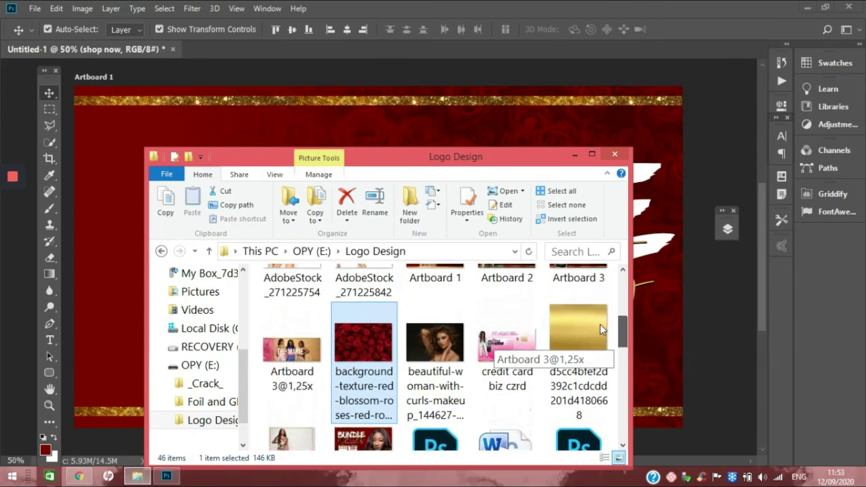
scroll(599, 311, "up", 3)
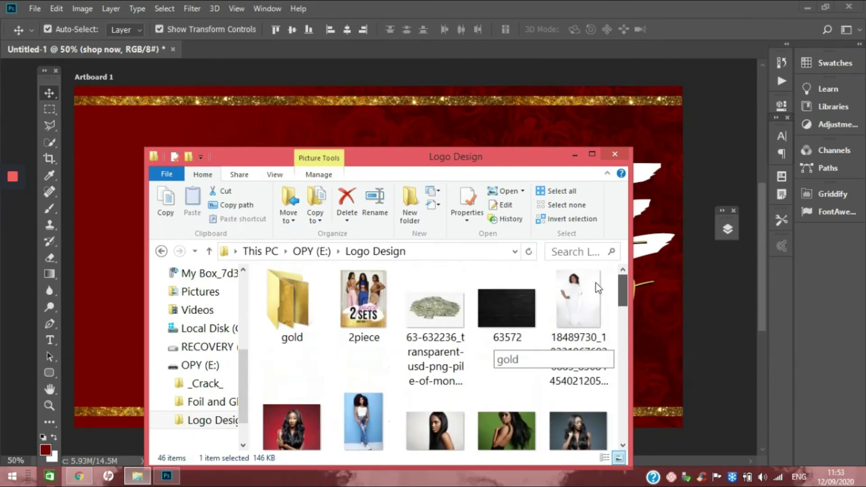
scroll(598, 284, "down", 3)
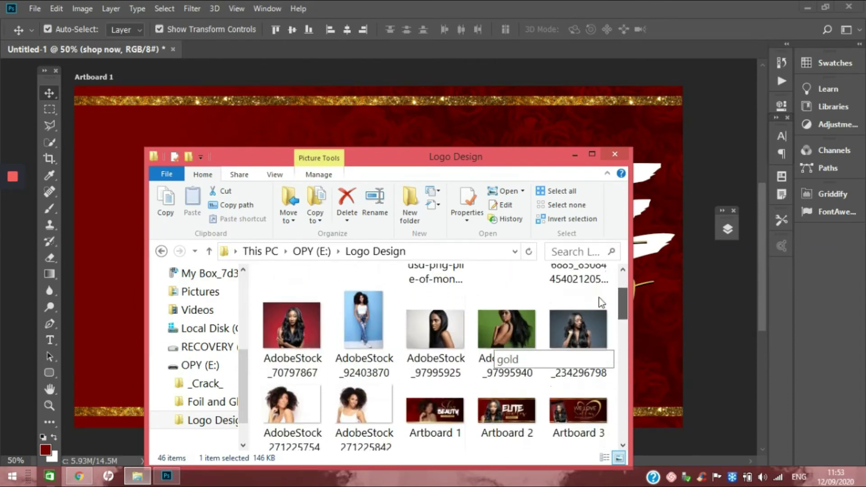
scroll(601, 307, "down", 3)
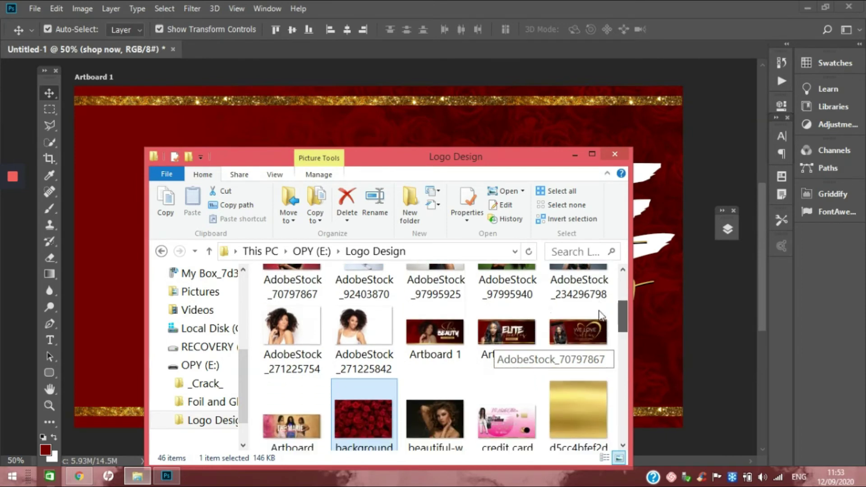
scroll(600, 314, "down", 1)
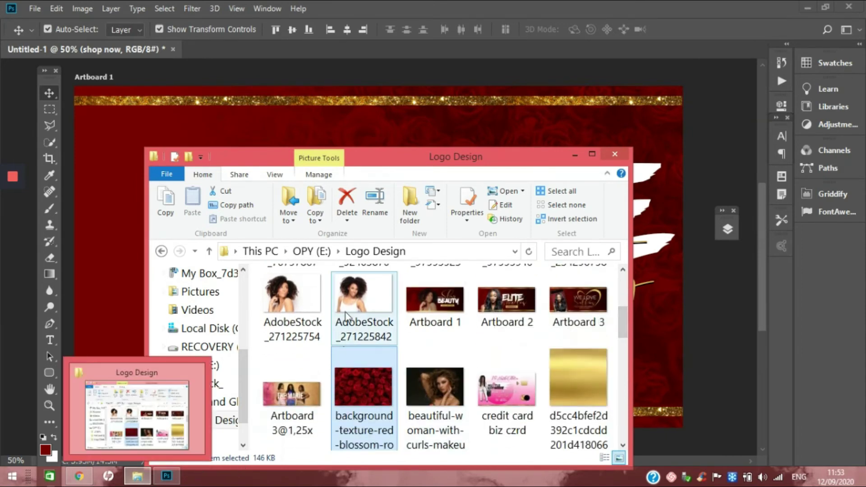
scroll(344, 315, "up", 2)
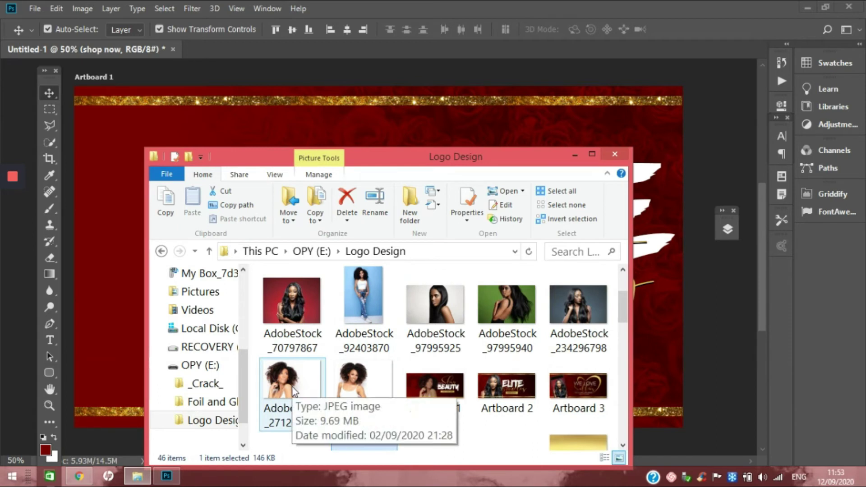
Step: Place AdobeStock_70797867 over the banner's left half and commit it
left_click_drag(288, 302, 117, 290)
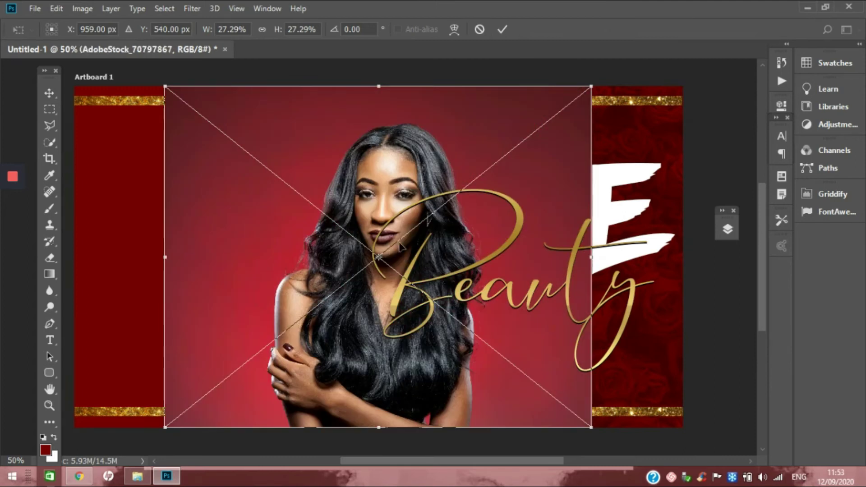
left_click_drag(385, 201, 231, 199)
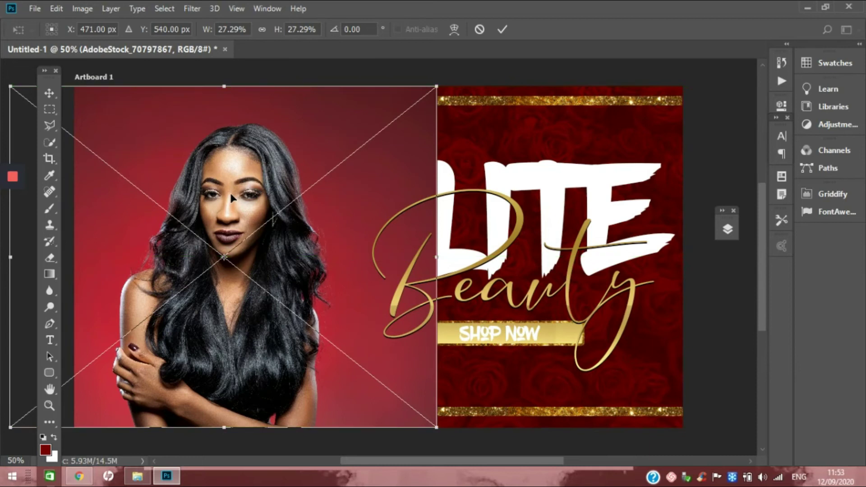
left_click(499, 30)
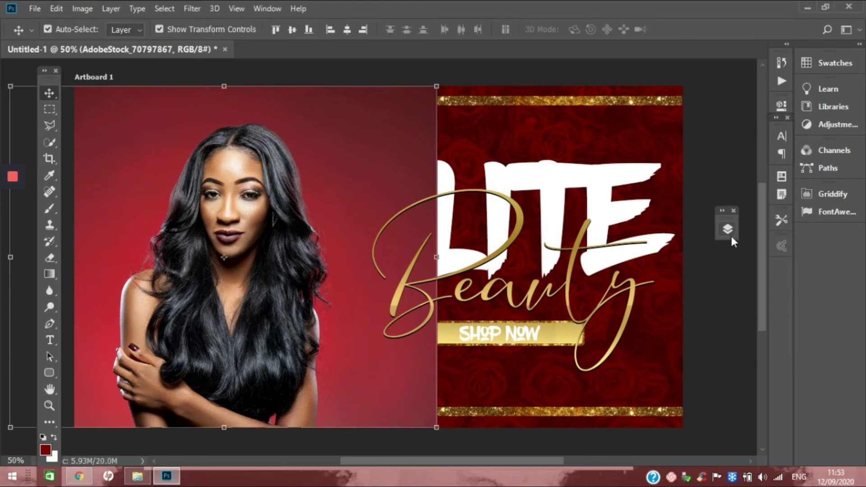
Step: Use Quick Selection's Select Subject to select the model from her red backdrop
left_click(52, 142)
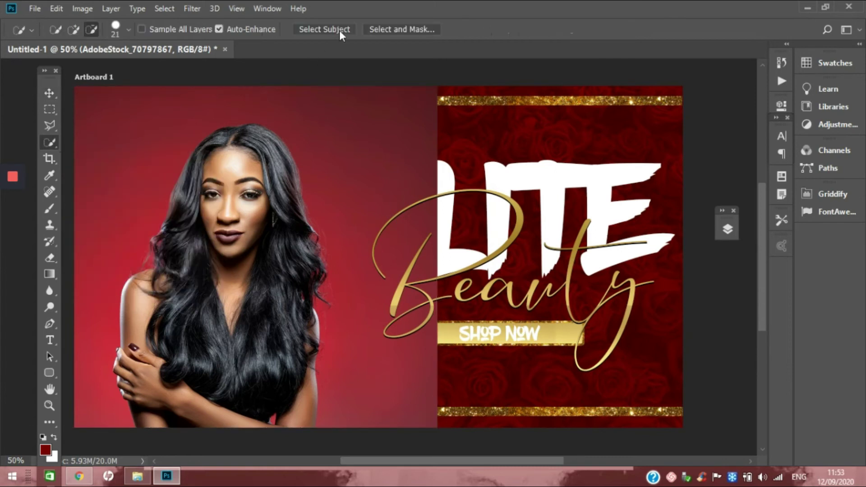
left_click(339, 29)
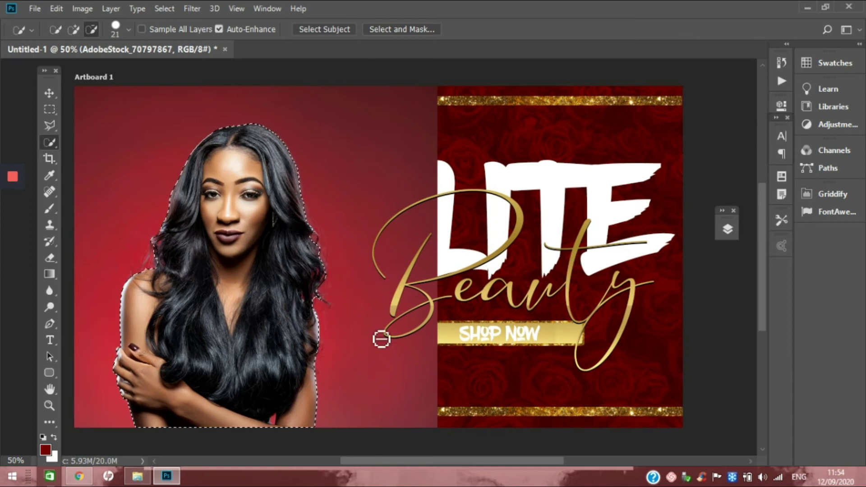
Step: Turn the selection into a layer mask, cutting the model from her backdrop
left_click(726, 230)
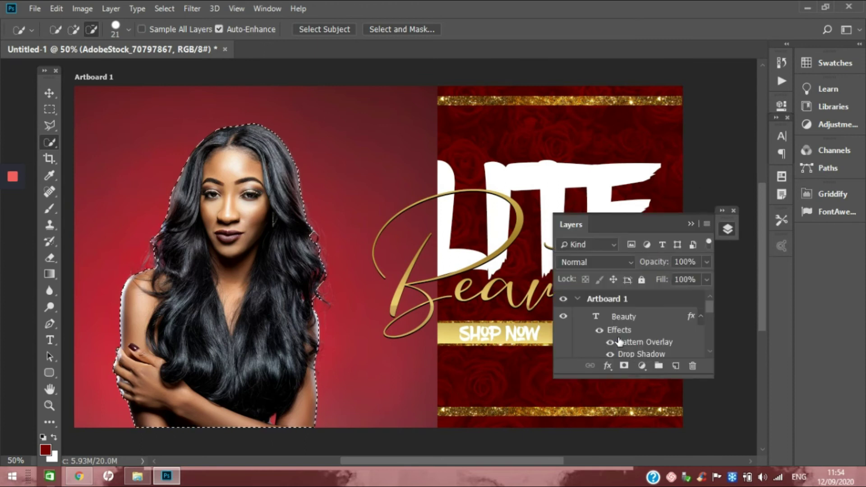
scroll(619, 342, "down", 2)
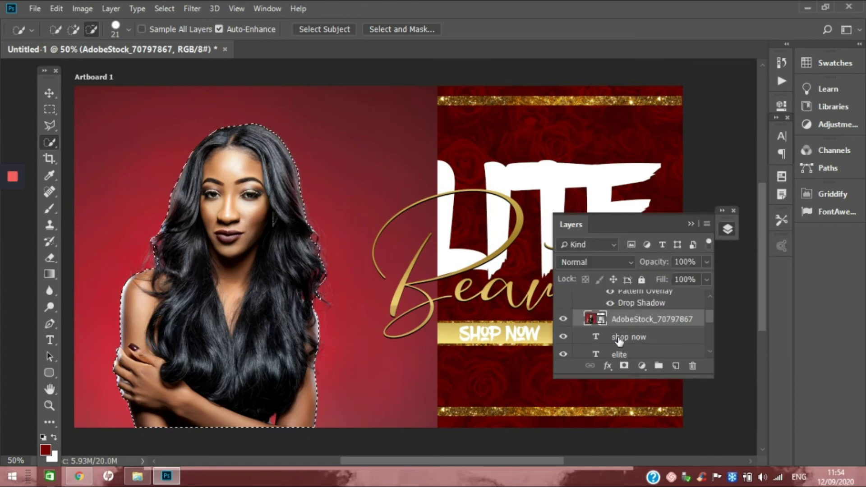
left_click(624, 366)
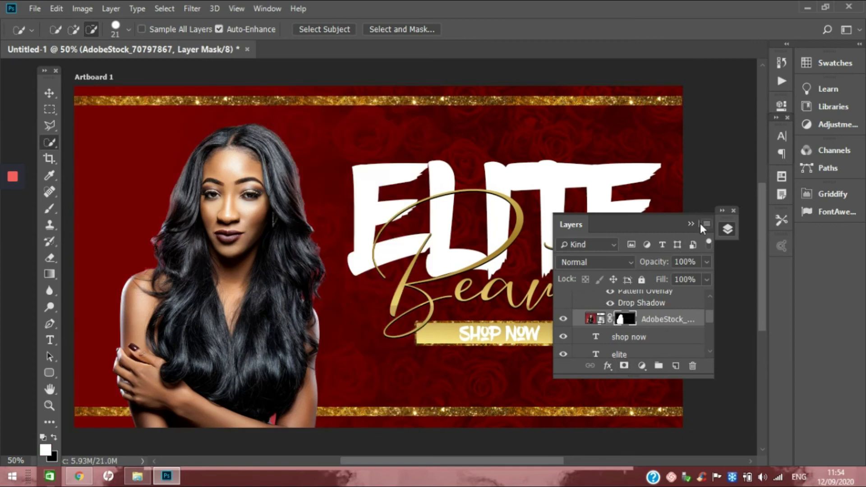
Step: Scale the model to about 111% width, nudge her right, and duplicate the layer
left_click(691, 223)
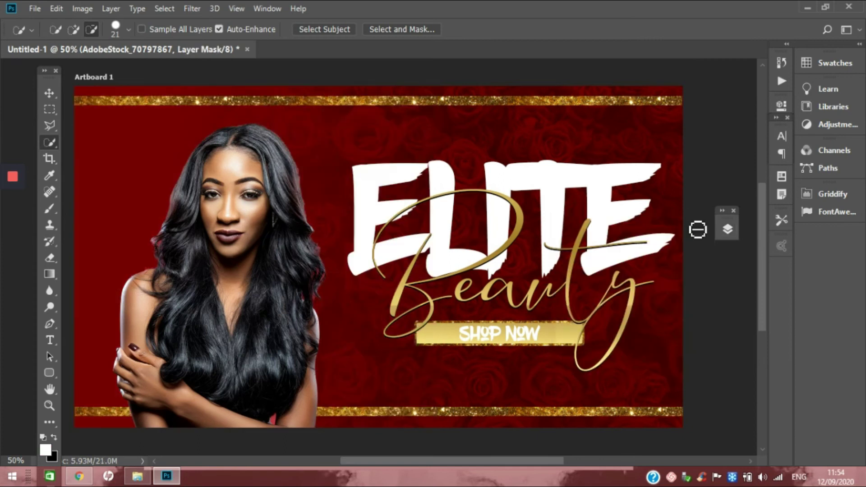
left_click(49, 94)
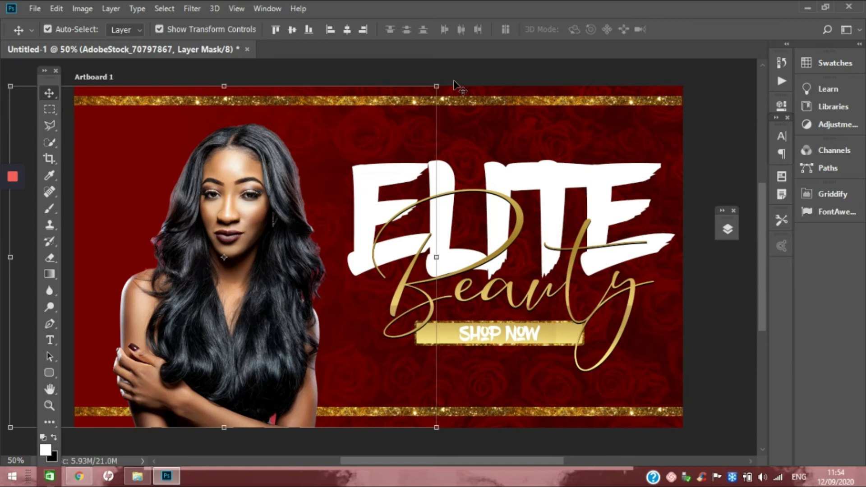
left_click_drag(442, 84, 492, 69)
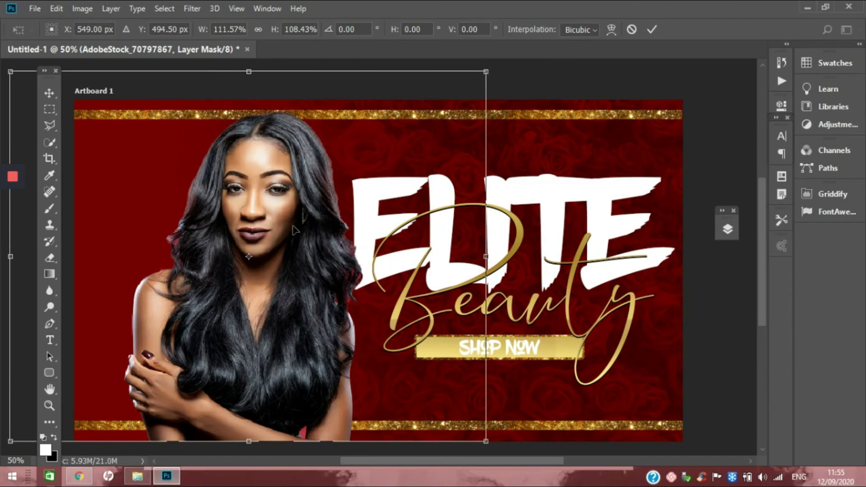
key("shift+Right")
key("shift+Right")
key("shift+Right")
key("shift+Right")
key("Right")
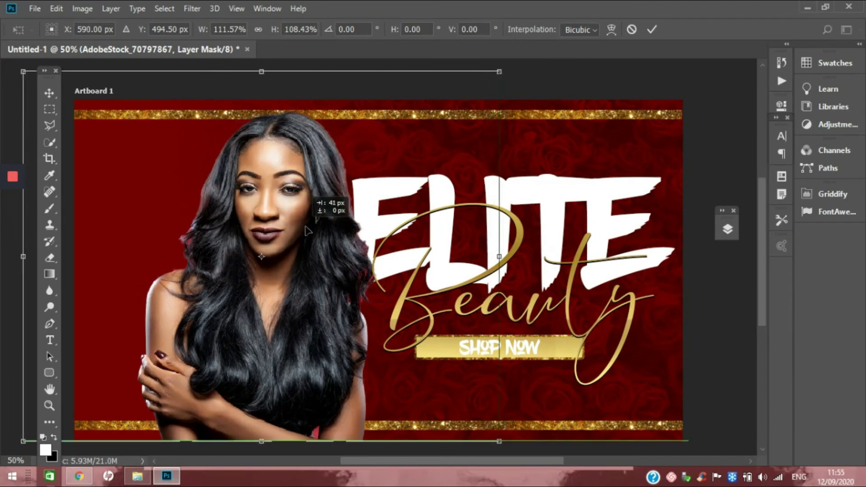
left_click(652, 31)
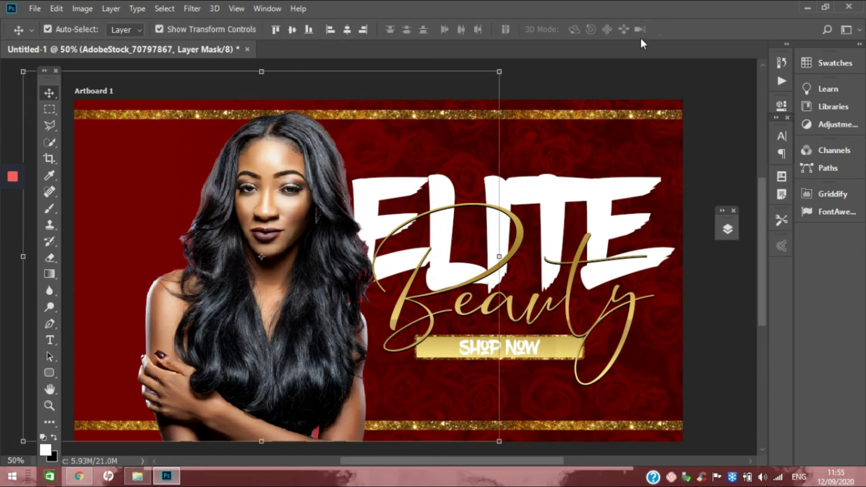
key("ctrl")
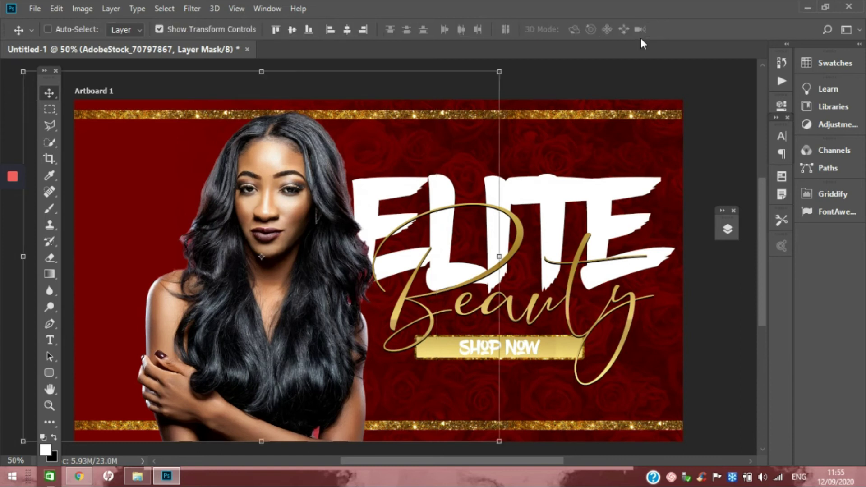
key("ctrl+j")
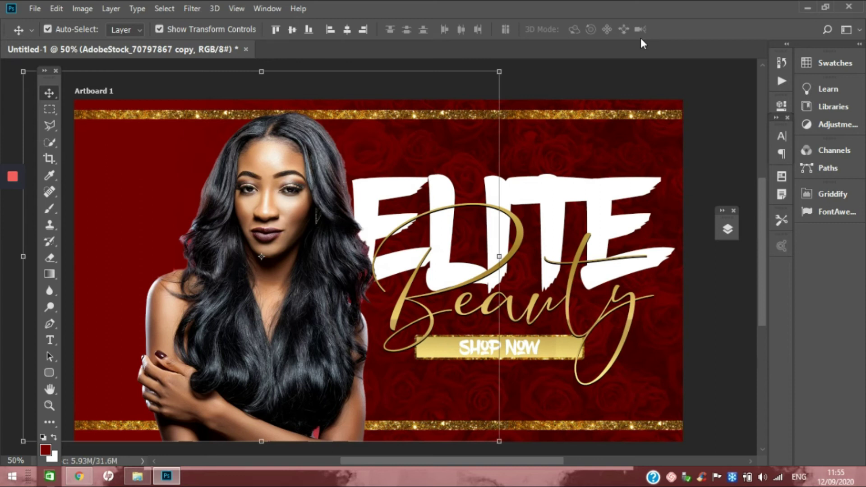
Step: Move the duplicate left, set it to Multiply at 64% opacity below the original, and shift the main cut-out slightly left
left_click_drag(299, 210, 166, 211)
left_click(727, 230)
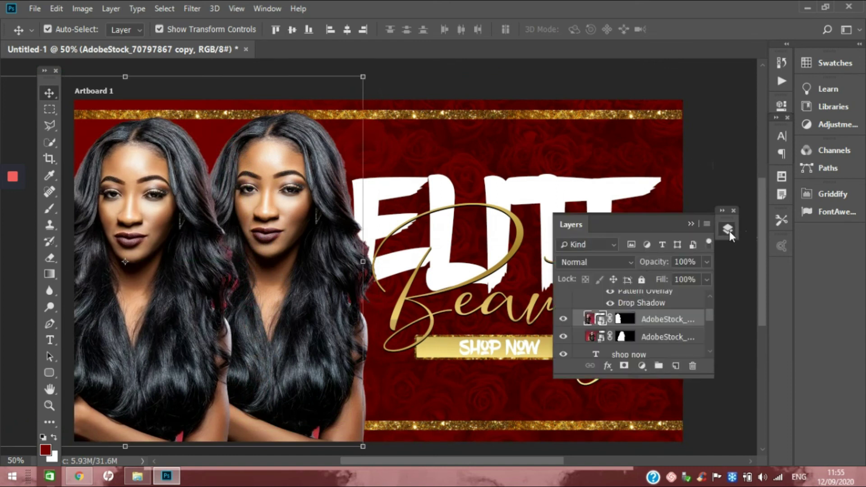
left_click(621, 267)
left_click(574, 50)
left_click_drag(644, 337, 641, 346)
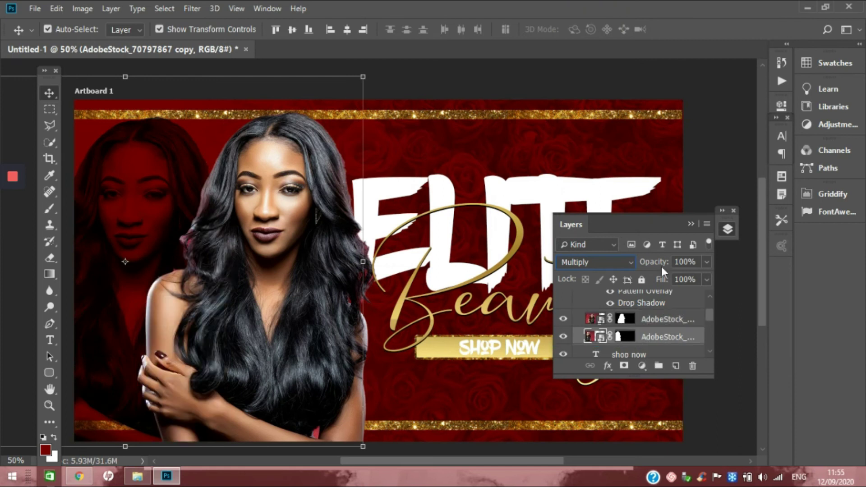
left_click_drag(659, 264, 617, 279)
left_click_drag(318, 314, 294, 315)
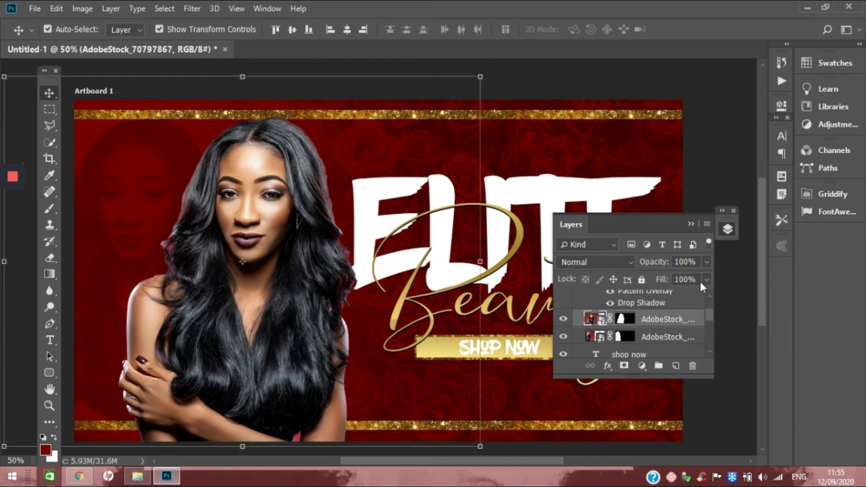
Step: Select the elite text layer and open its Blending Options
left_click(690, 224)
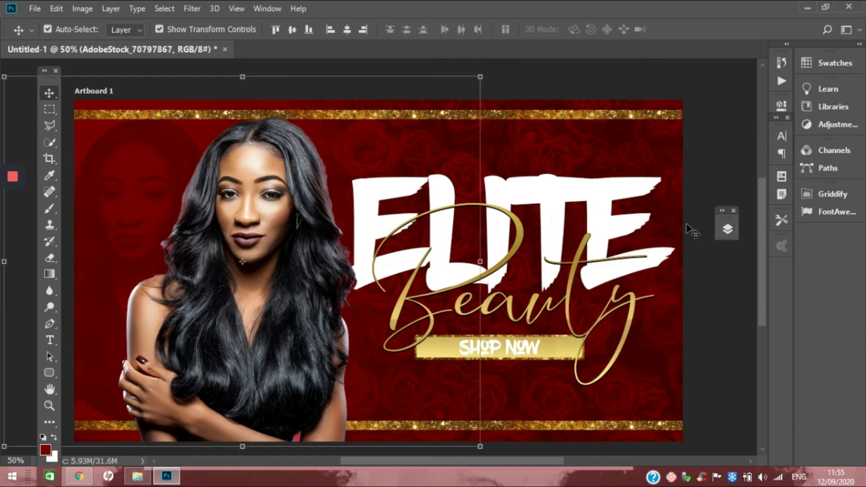
left_click(639, 256)
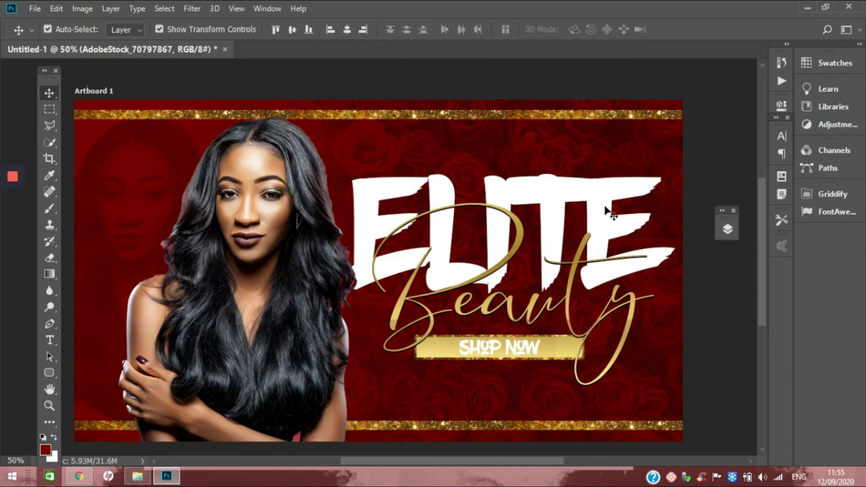
left_click(655, 187)
left_click(726, 229)
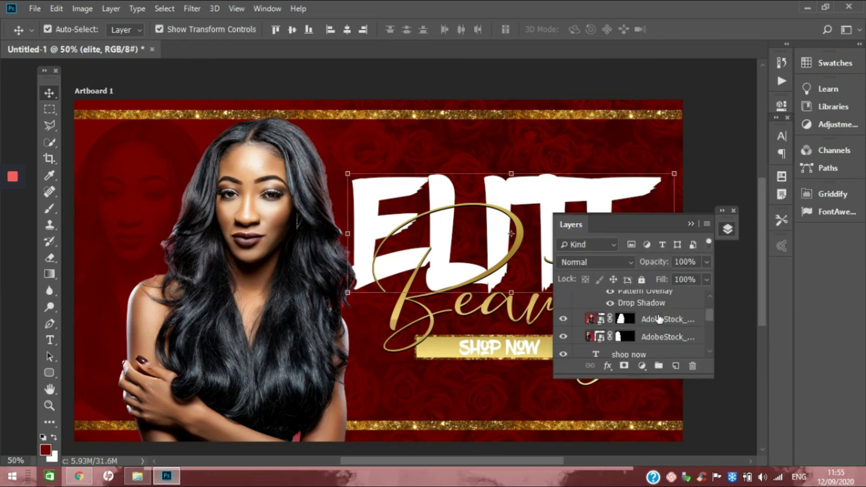
scroll(658, 319, "up", 2)
scroll(658, 319, "down", 2)
scroll(659, 320, "down", 2)
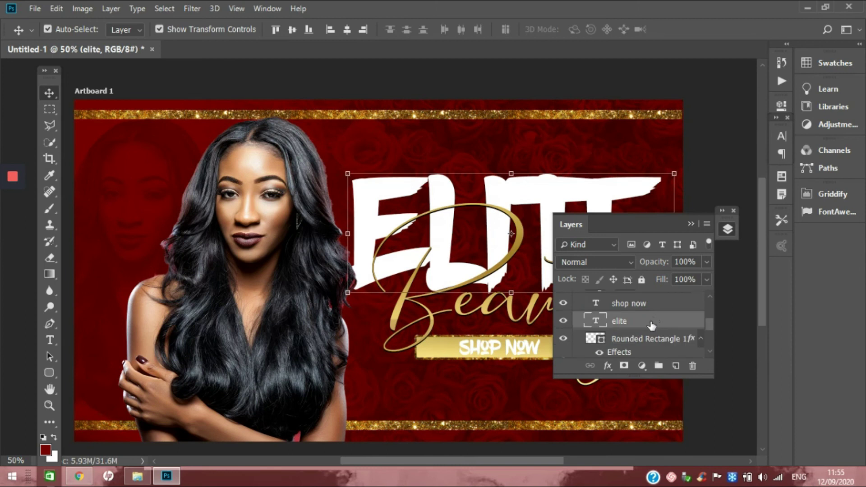
right_click(658, 321)
left_click(708, 20)
key("h")
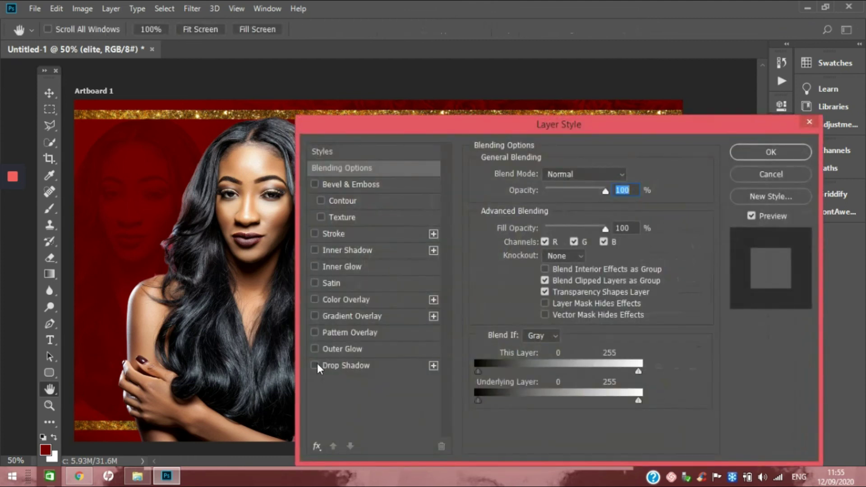
left_click_drag(384, 123, 689, 181)
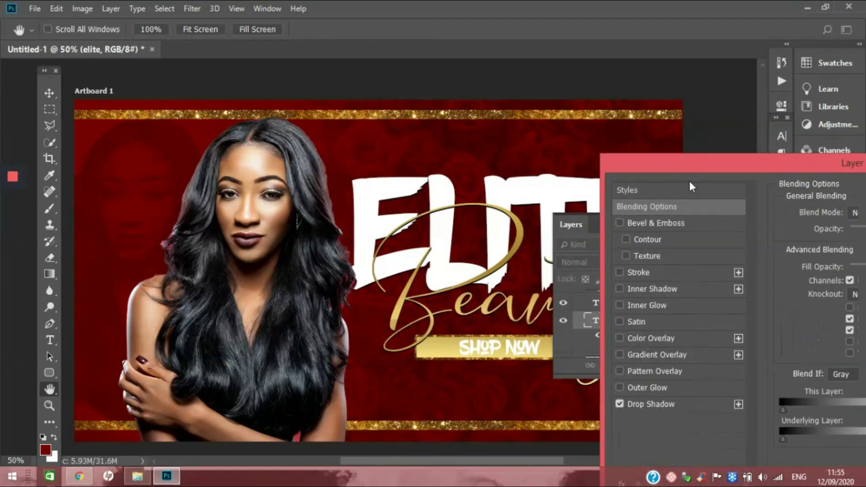
Step: Add an outside Stroke filled with the gold glitter pattern at a reduced pattern scale
left_click(621, 271)
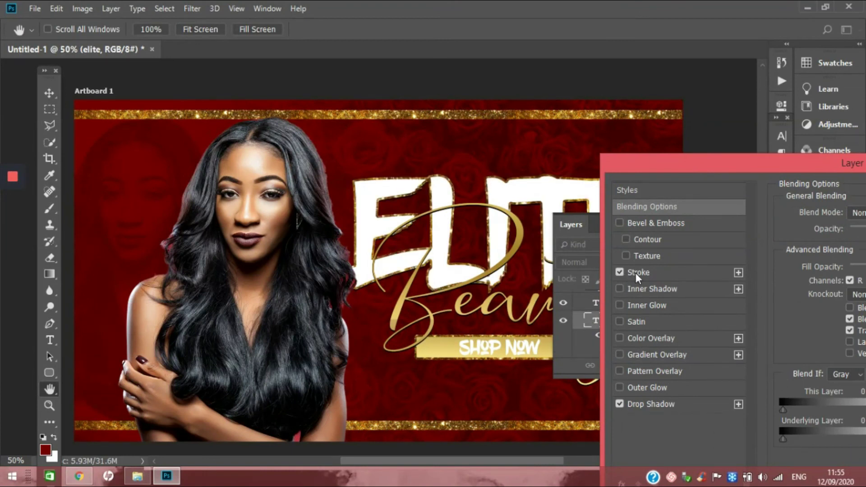
left_click(634, 272)
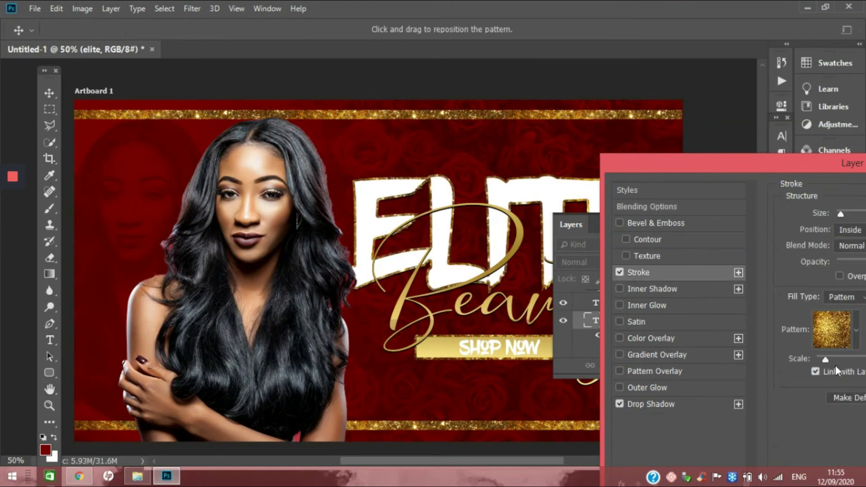
left_click_drag(824, 359, 822, 359)
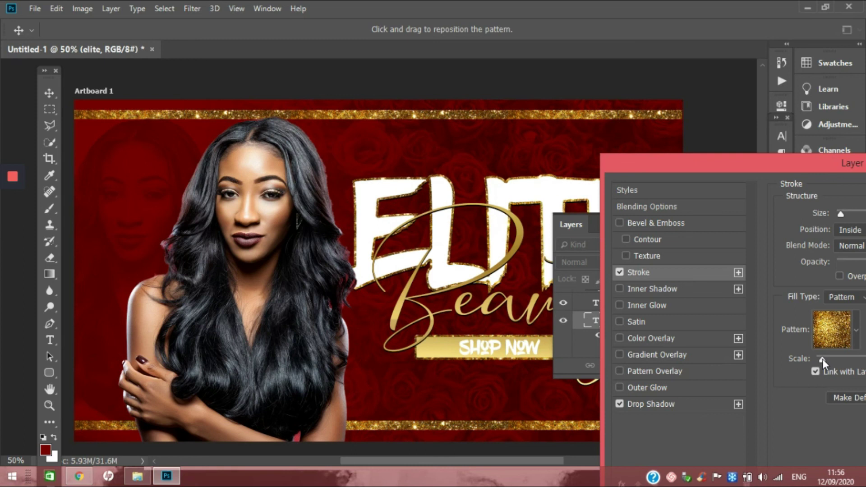
left_click(849, 230)
left_click(849, 243)
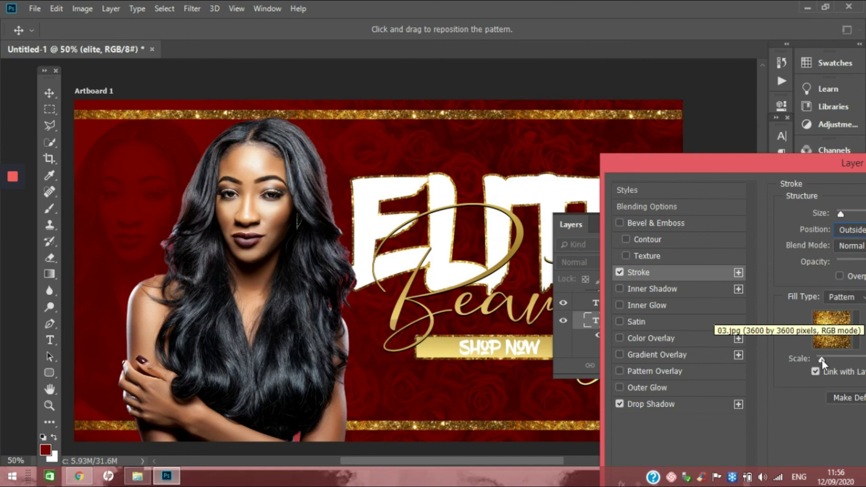
left_click_drag(822, 359, 819, 360)
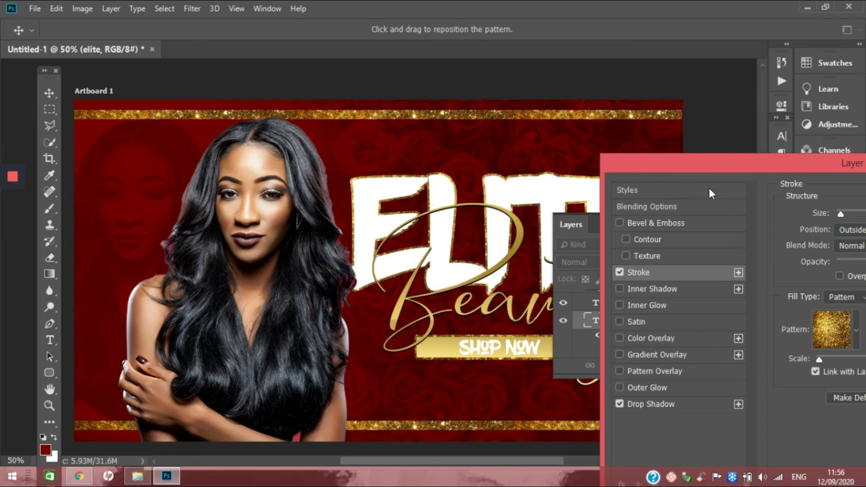
Step: Enable a Drop Shadow with 20% spread and 7 px size, then confirm the styles
left_click(650, 401)
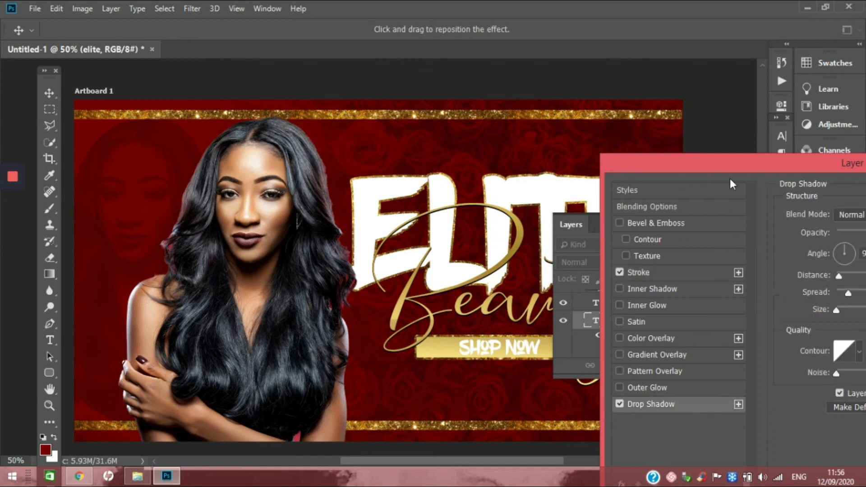
left_click_drag(687, 164, 652, 189)
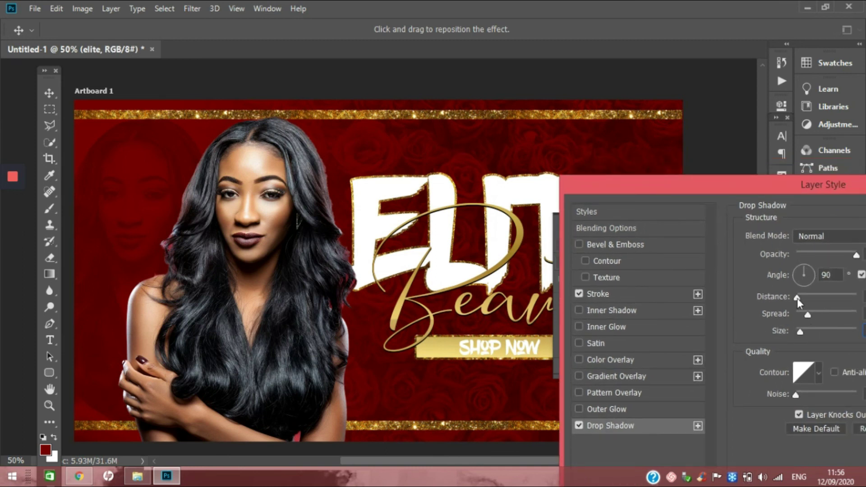
left_click_drag(616, 185, 388, 238)
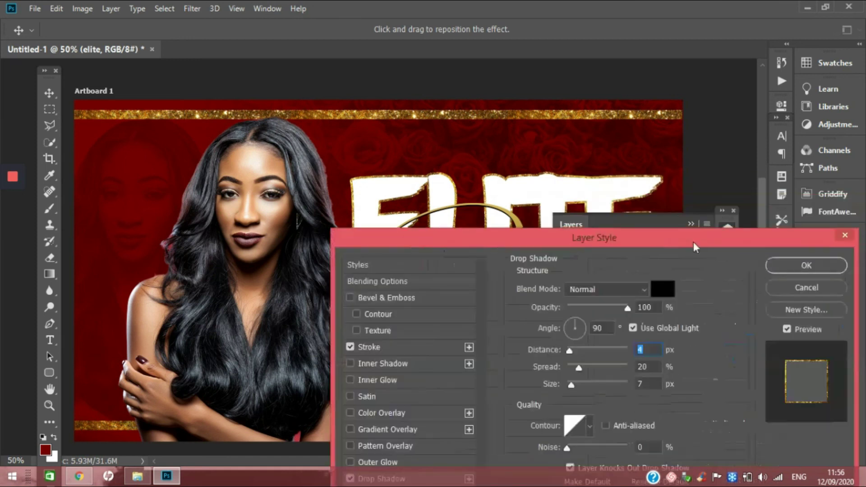
left_click(794, 271)
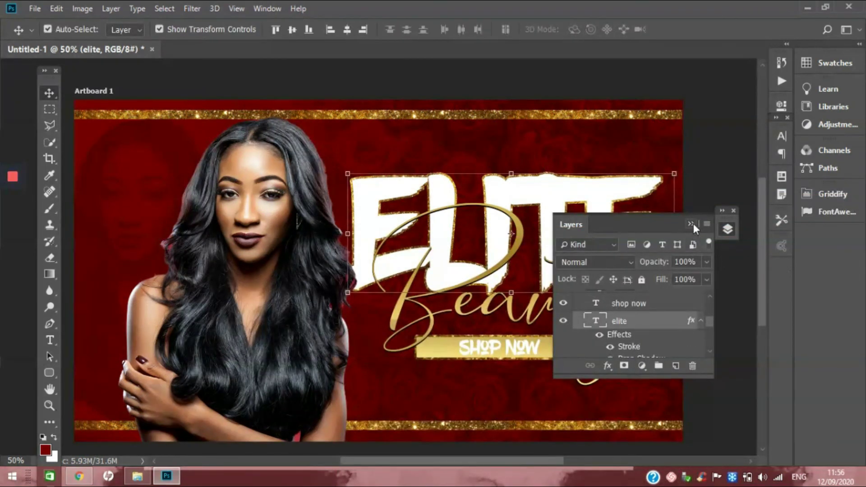
Step: Collapse the Layers panel to an icon to reveal the full ELITE Beauty banner
left_click(691, 224)
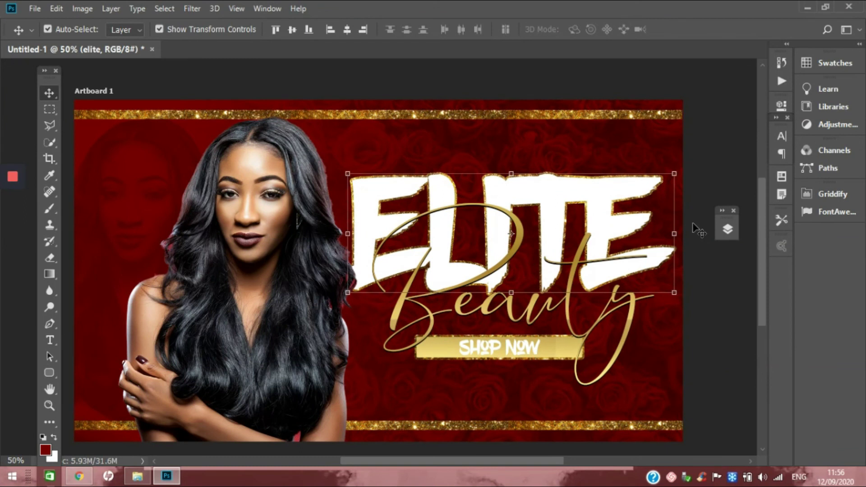